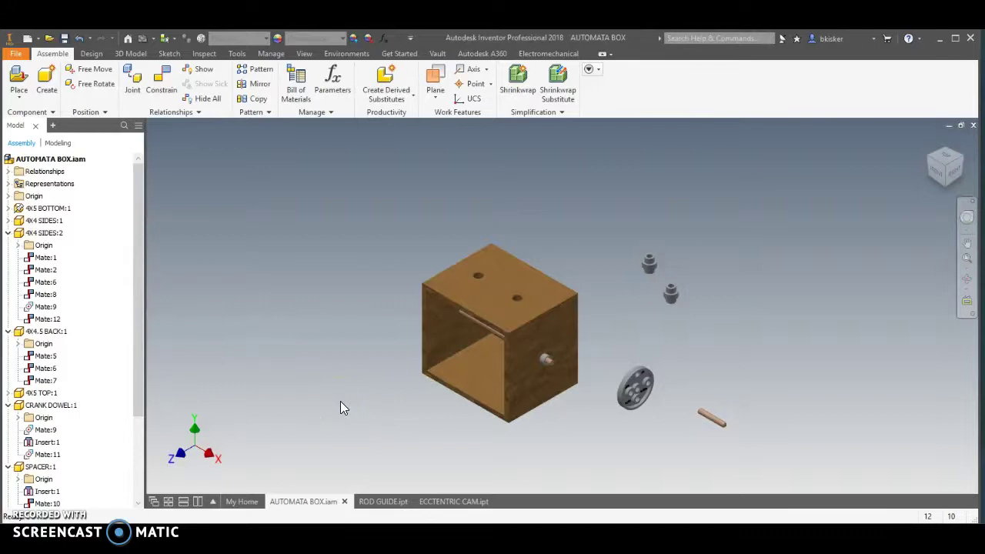
Step: Move the loose eccentric cam and the crank handle closer to the box's side panel
{"action": "left_click_drag", "start_coordinate": [506, 406], "coordinate": [646, 369]}
{"action": "left_click_drag", "start_coordinate": [709, 418], "coordinate": [672, 419]}
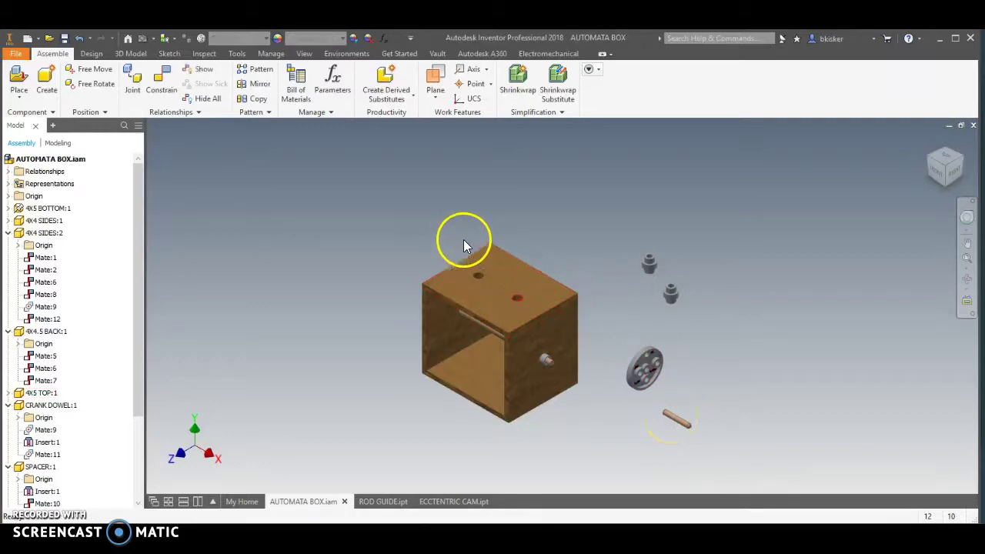
Step: Place an Insert constraint between the eccentric cam's centre hole and the crank dowel's outer end, using the Aligned solution and 0.000 in offset
{"action": "scroll", "coordinate": [603, 332], "scroll_direction": "up", "scroll_amount": 2}
{"action": "middle_click_drag", "start_coordinate": [603, 333], "coordinate": [701, 269]}
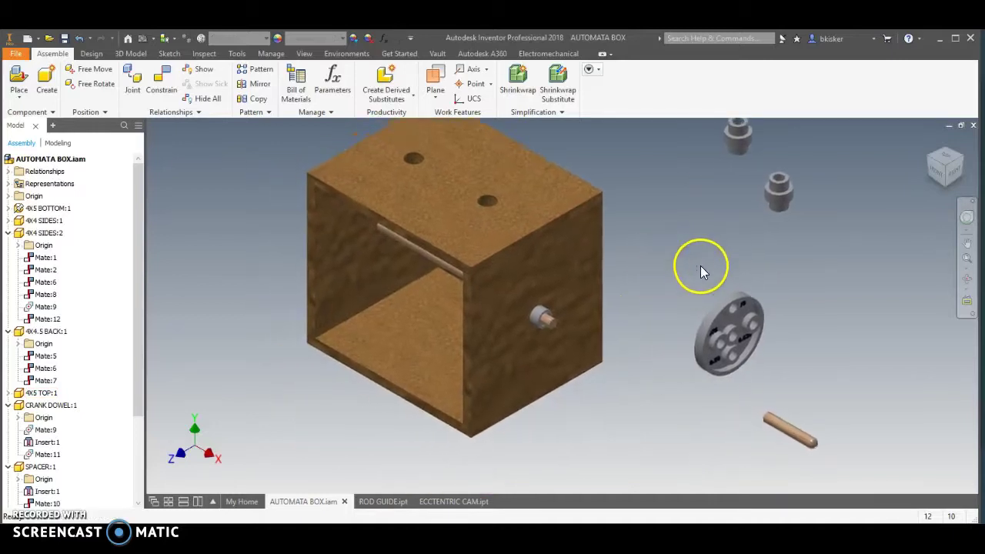
{"action": "left_click", "coordinate": [162, 81]}
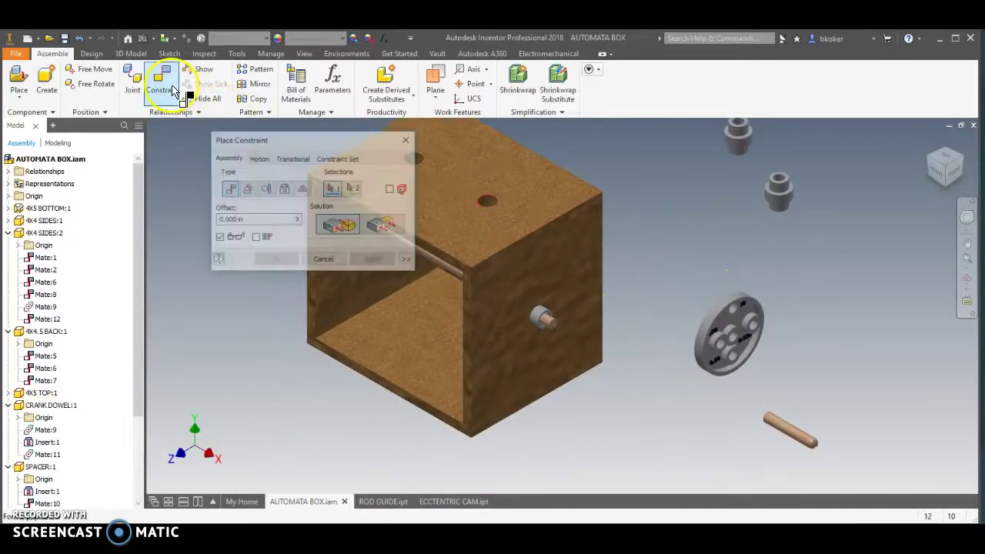
{"action": "left_click", "coordinate": [283, 190]}
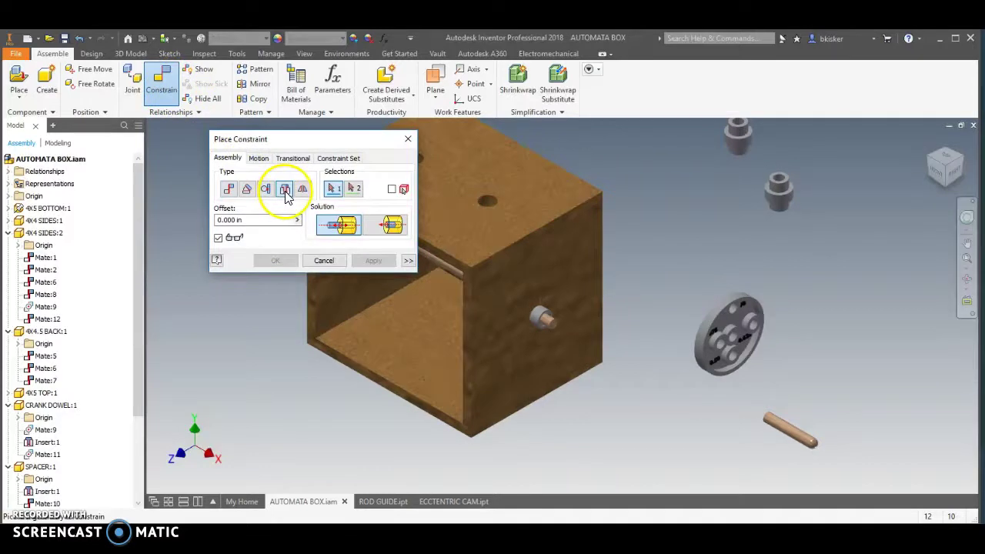
{"action": "scroll", "coordinate": [735, 341], "scroll_direction": "up", "scroll_amount": 3}
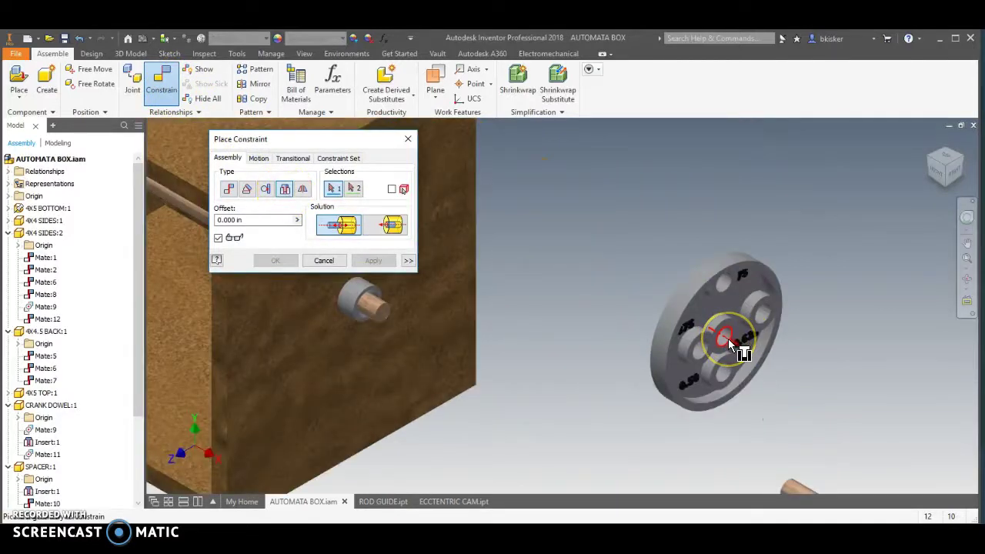
{"action": "left_click", "coordinate": [728, 338]}
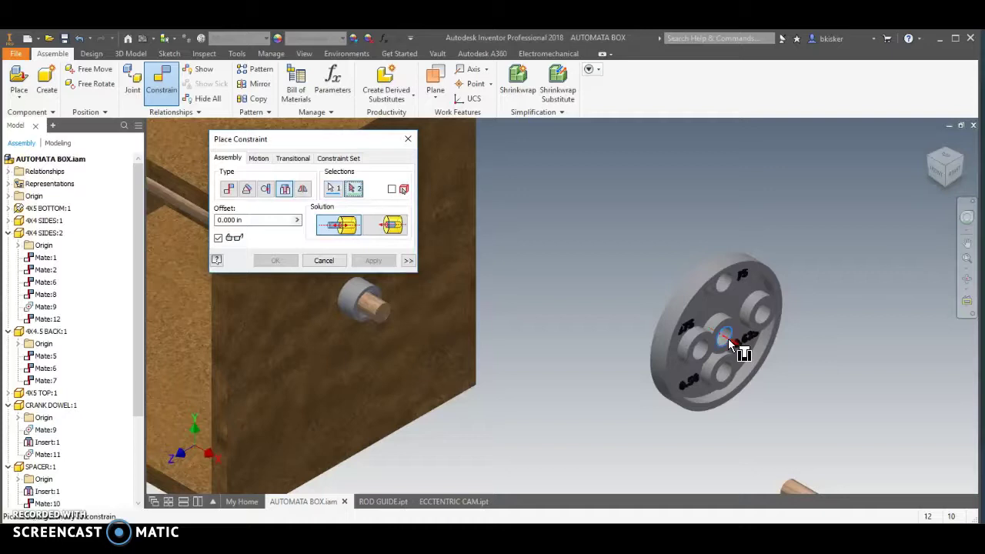
{"action": "left_click", "coordinate": [379, 318]}
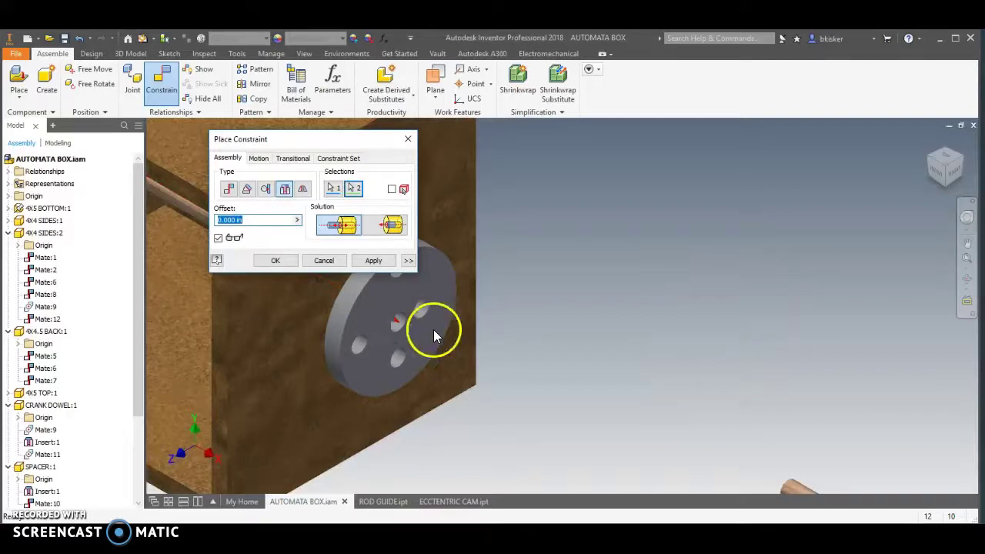
{"action": "scroll", "coordinate": [433, 329], "scroll_direction": "down", "scroll_amount": 5}
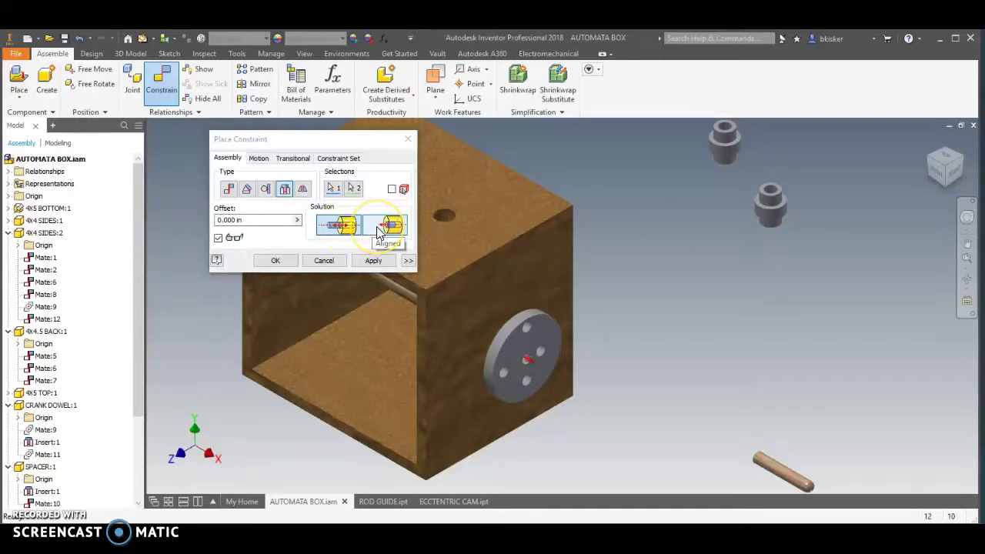
{"action": "left_click", "coordinate": [379, 234]}
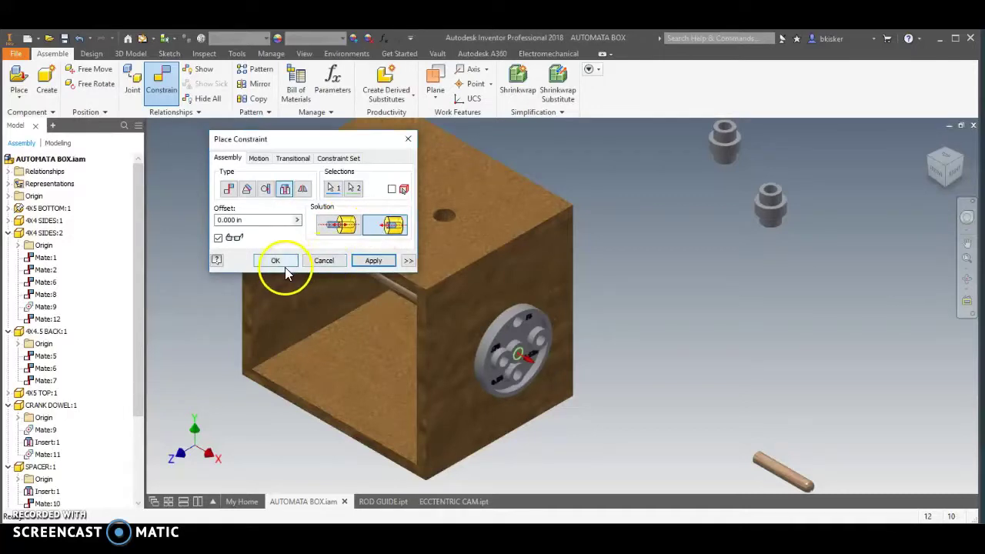
{"action": "left_click", "coordinate": [369, 262]}
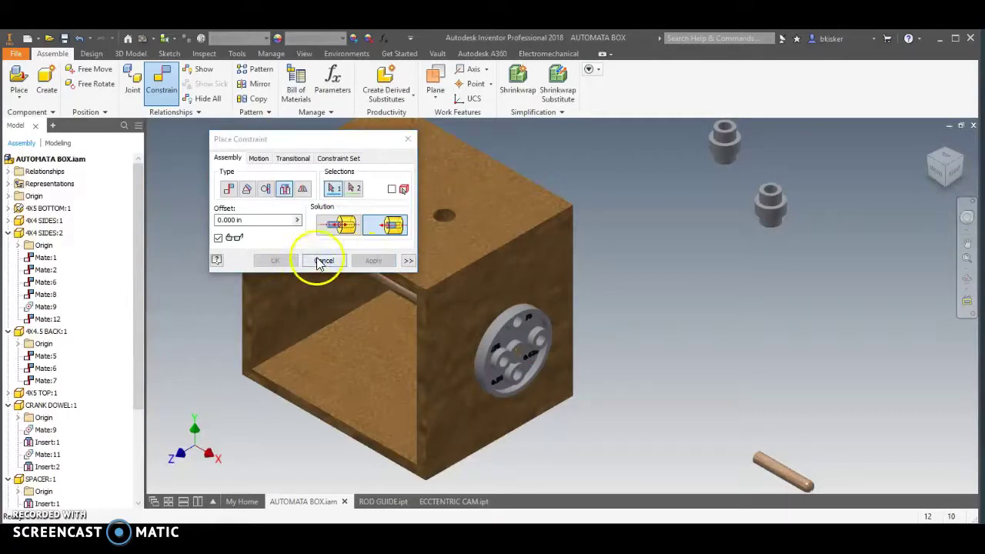
{"action": "left_click", "coordinate": [323, 260]}
Step: Rotate the eccentric cam about the crank dowel to test its motion
{"action": "scroll", "coordinate": [608, 338], "scroll_direction": "up", "scroll_amount": 3}
{"action": "left_click_drag", "start_coordinate": [411, 339], "coordinate": [433, 386]}
{"action": "scroll", "coordinate": [583, 358], "scroll_direction": "down", "scroll_amount": 5}
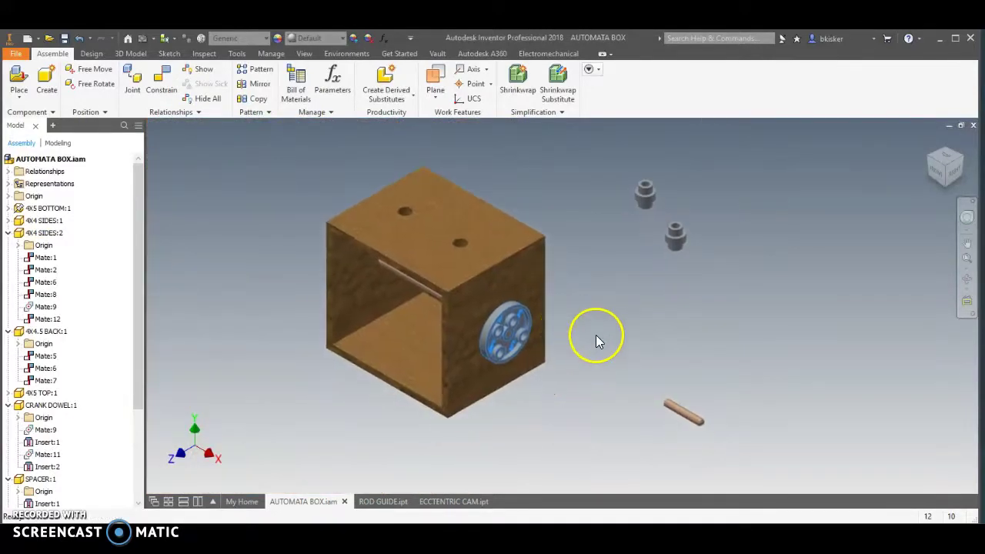
Step: Move the crank handle nearer and insert its flat end into the cam's 0.625 hole with an Aligned Insert constraint at 0.000 in offset
{"action": "left_click_drag", "start_coordinate": [687, 419], "coordinate": [605, 415]}
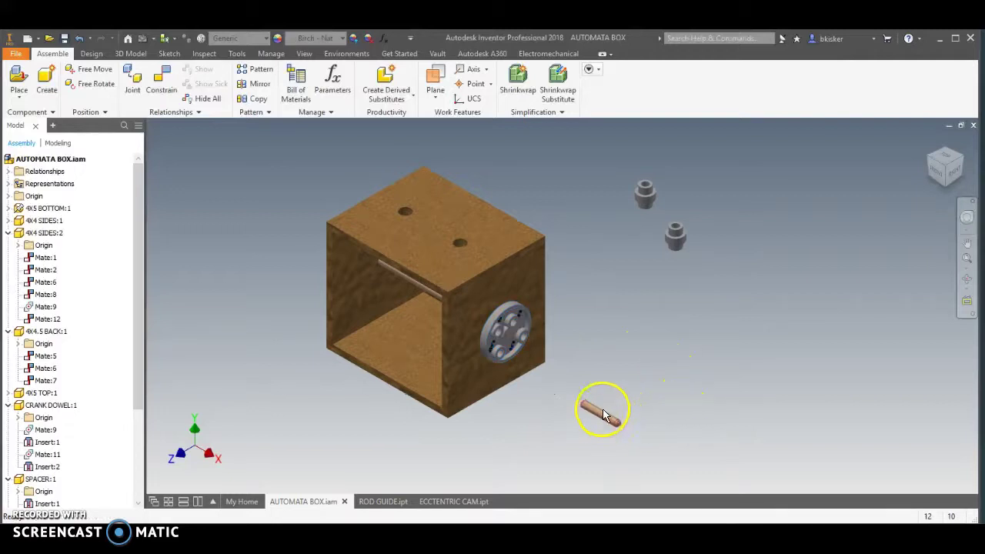
{"action": "left_click", "coordinate": [158, 84]}
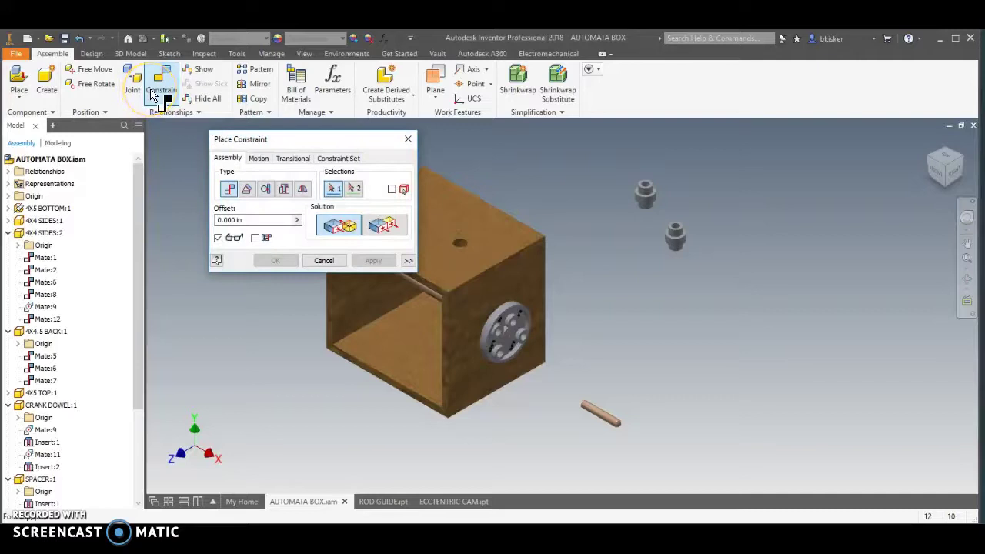
{"action": "left_click", "coordinate": [385, 227]}
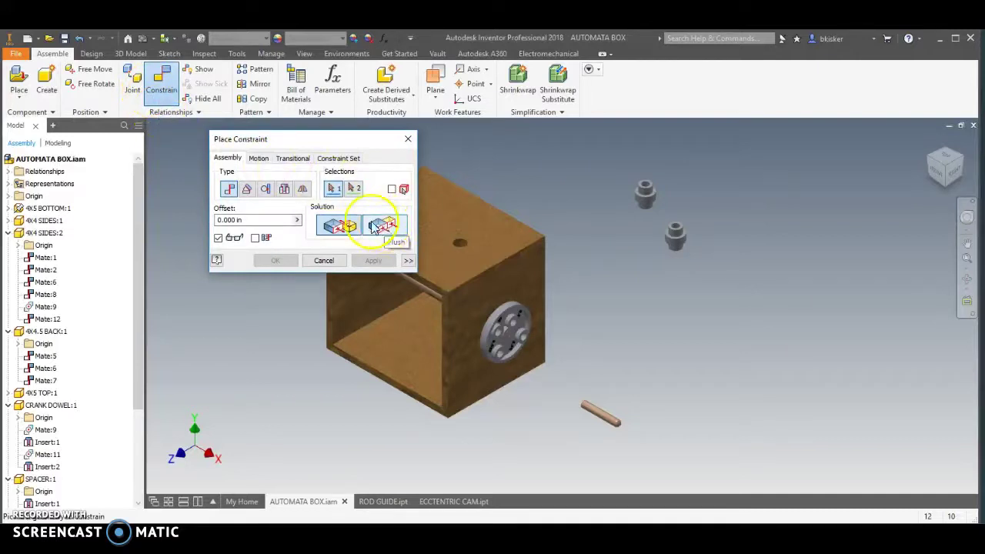
{"action": "left_click", "coordinate": [284, 189]}
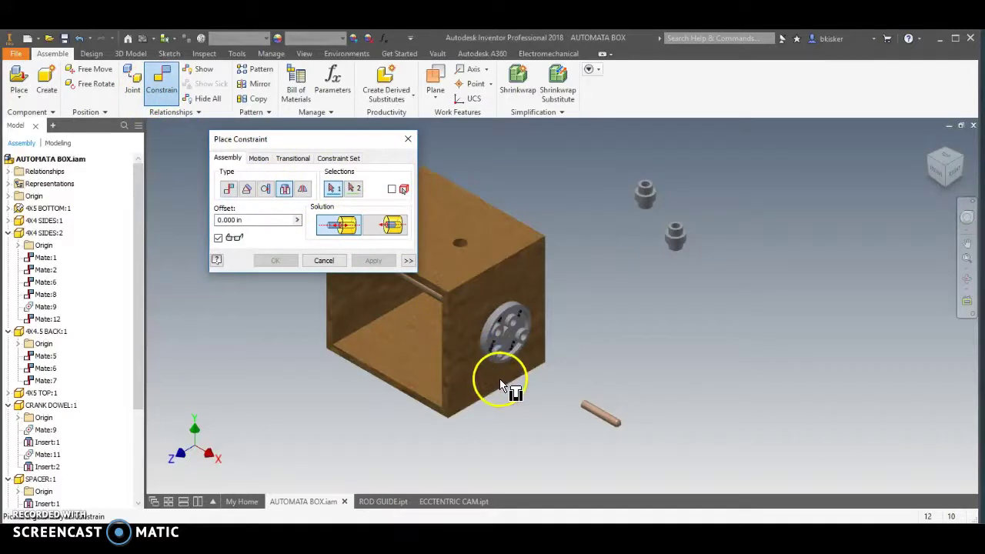
{"action": "scroll", "coordinate": [504, 389], "scroll_direction": "down", "scroll_amount": 5}
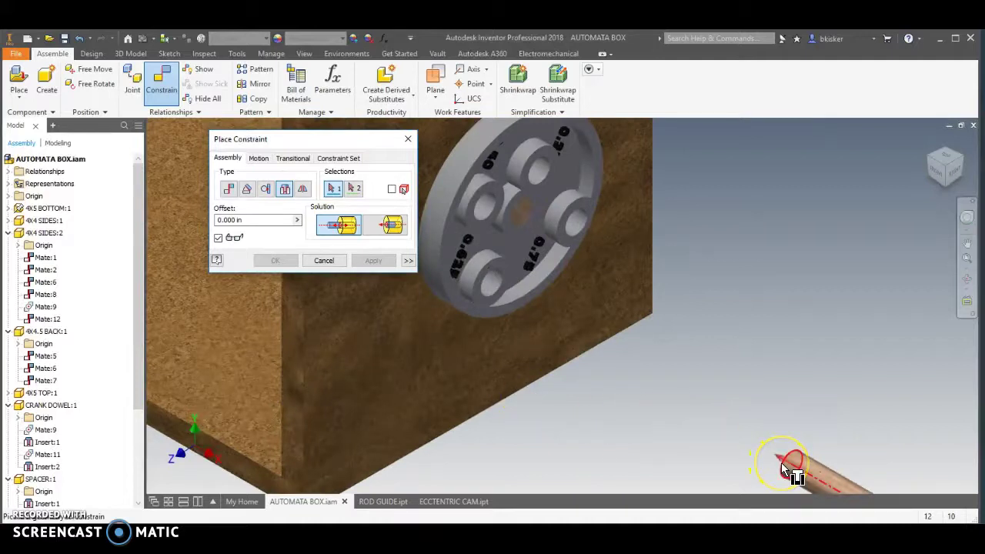
{"action": "scroll", "coordinate": [781, 462], "scroll_direction": "up", "scroll_amount": 2}
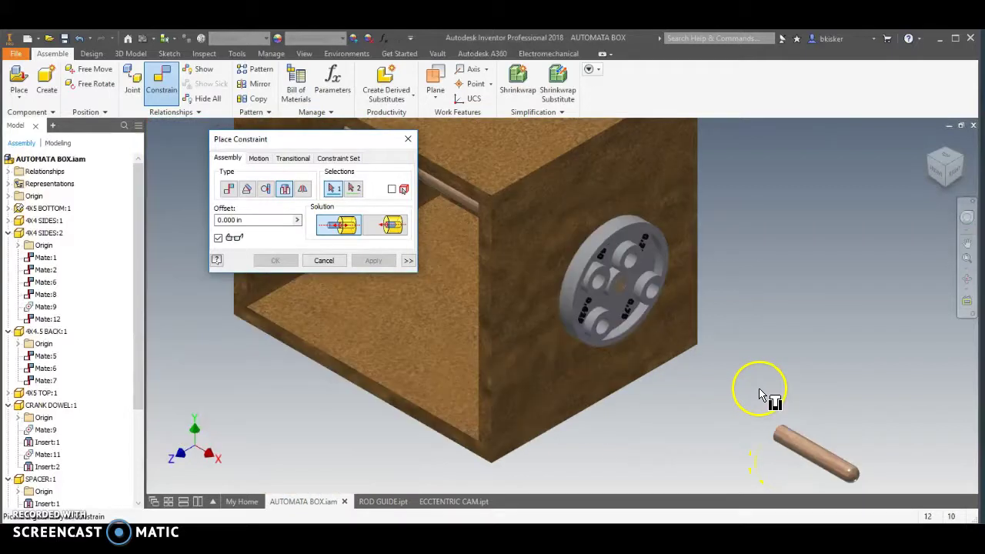
{"action": "left_click", "coordinate": [776, 440]}
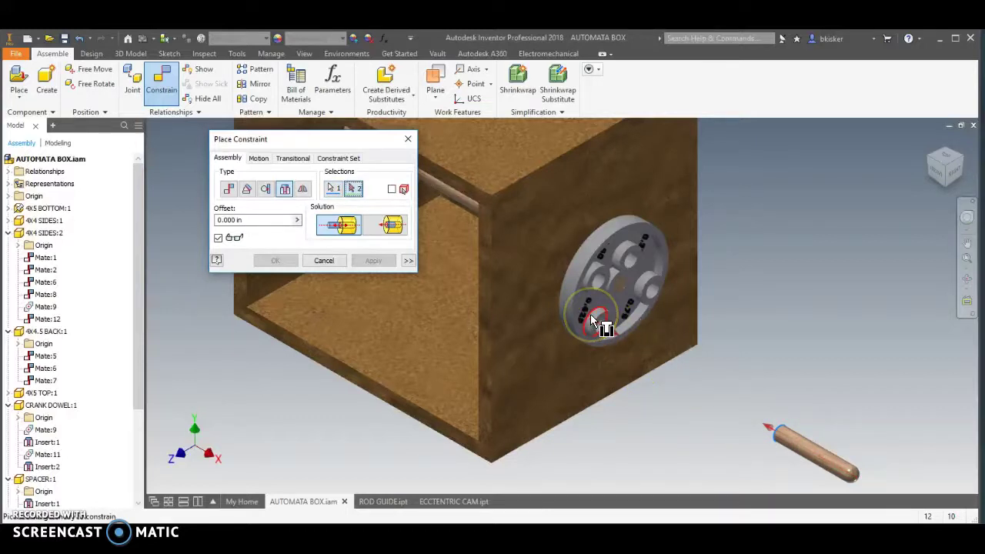
{"action": "scroll", "coordinate": [590, 314], "scroll_direction": "down", "scroll_amount": 3}
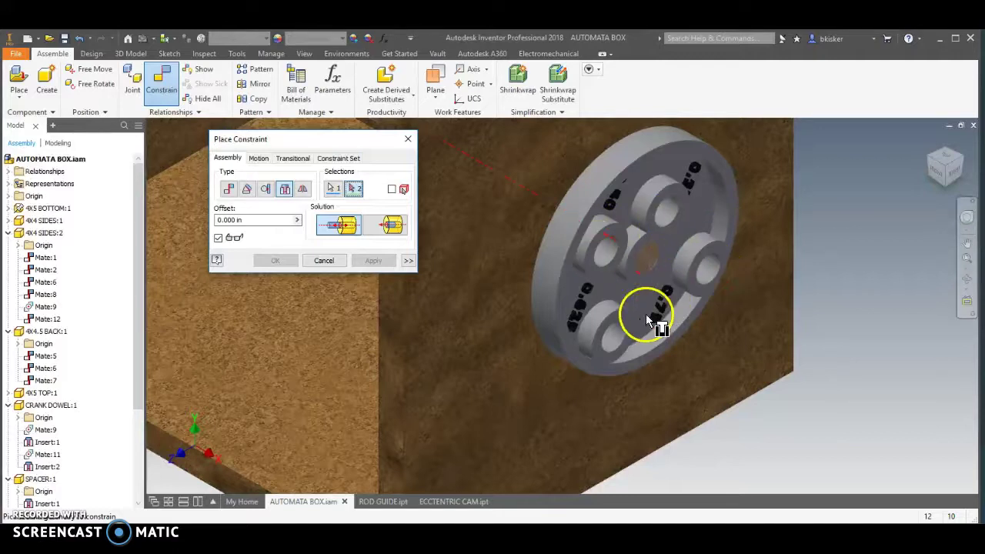
{"action": "middle_click_drag", "start_coordinate": [618, 341], "coordinate": [572, 332], "text": "shift"}
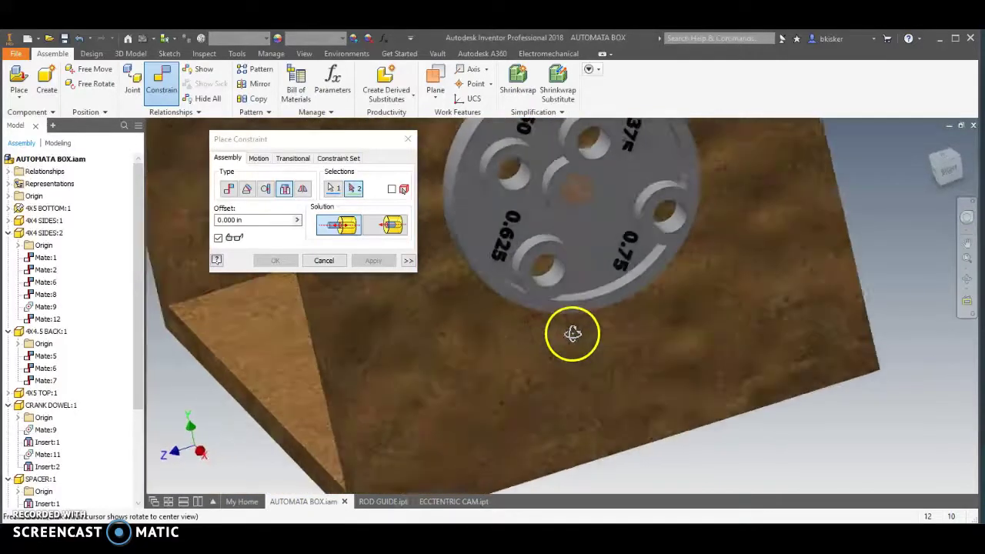
{"action": "left_click", "coordinate": [547, 278]}
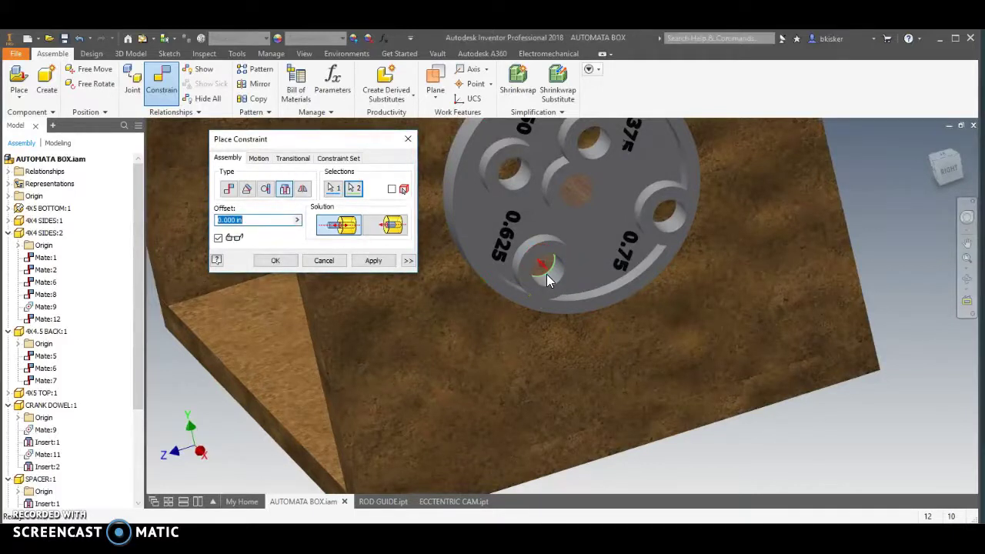
{"action": "left_click", "coordinate": [393, 224]}
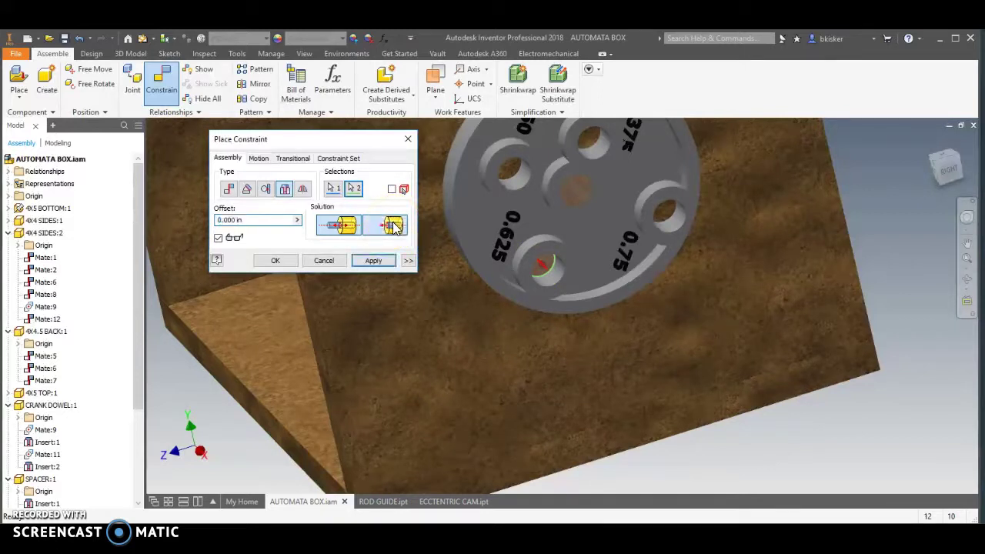
{"action": "left_click", "coordinate": [342, 224]}
{"action": "left_click", "coordinate": [368, 223]}
{"action": "left_click", "coordinate": [369, 224]}
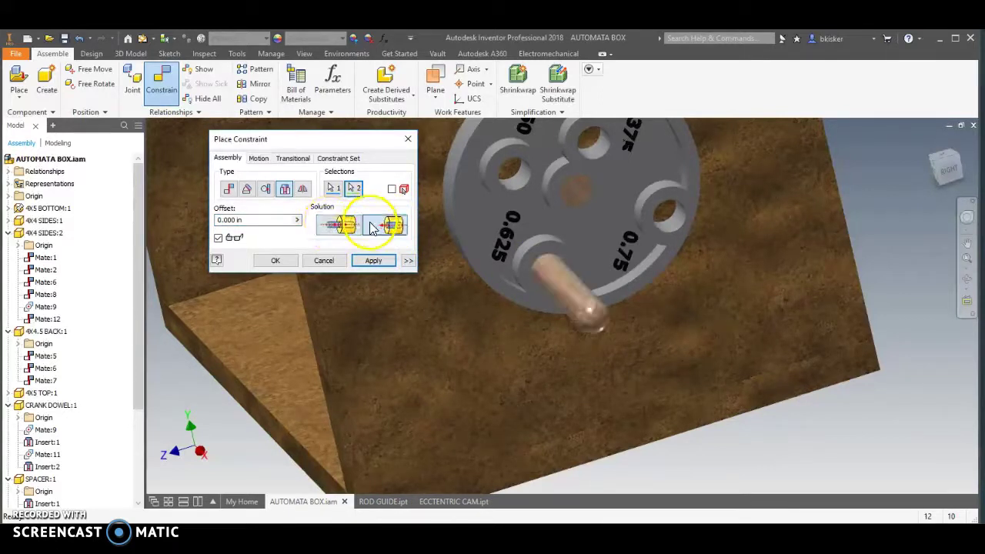
{"action": "left_click", "coordinate": [369, 266]}
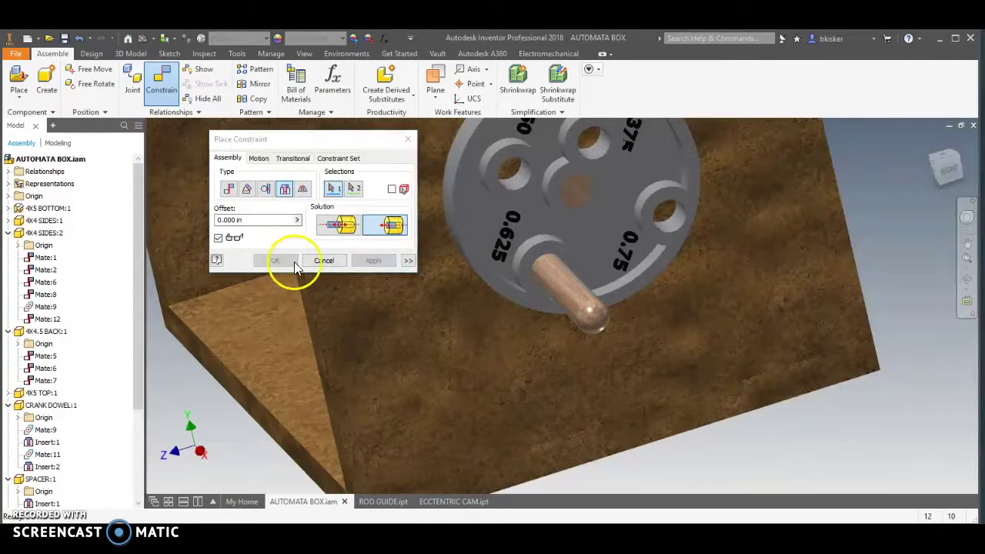
{"action": "left_click", "coordinate": [324, 262]}
Step: Turn the crank handle around the cam's centre to check the crank motion, including from the home view
{"action": "middle_click_drag", "start_coordinate": [323, 262], "coordinate": [487, 353], "text": "shift"}
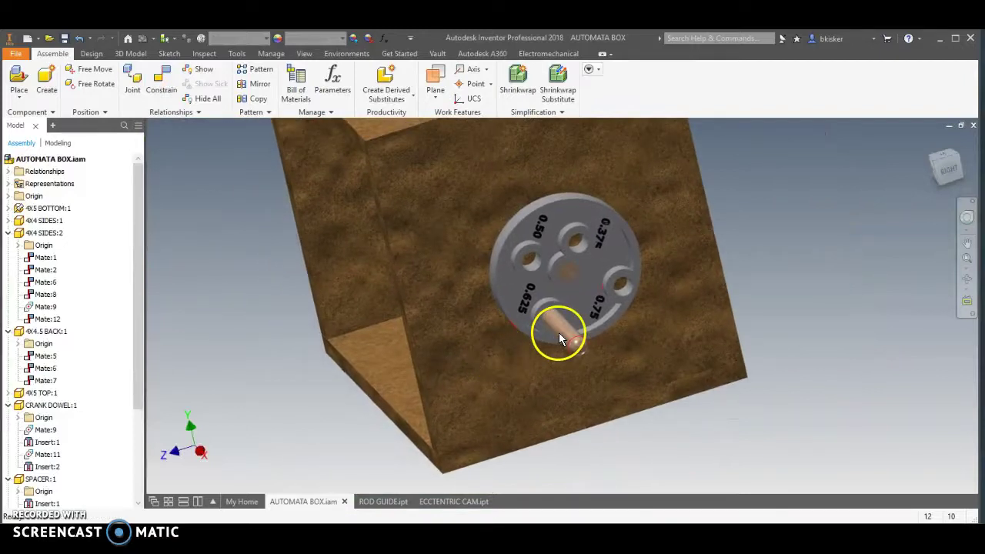
{"action": "left_click_drag", "start_coordinate": [561, 330], "coordinate": [623, 255]}
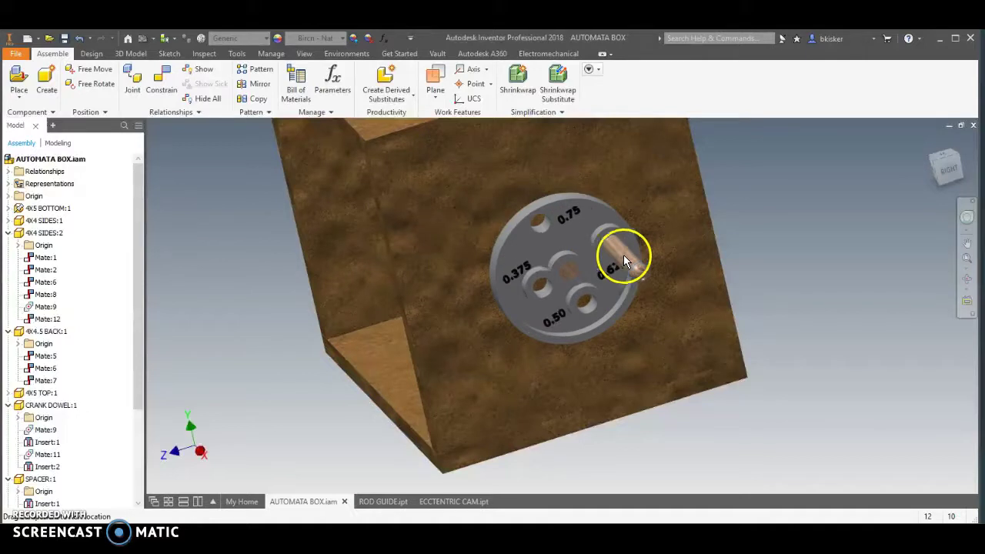
{"action": "left_click", "coordinate": [930, 146]}
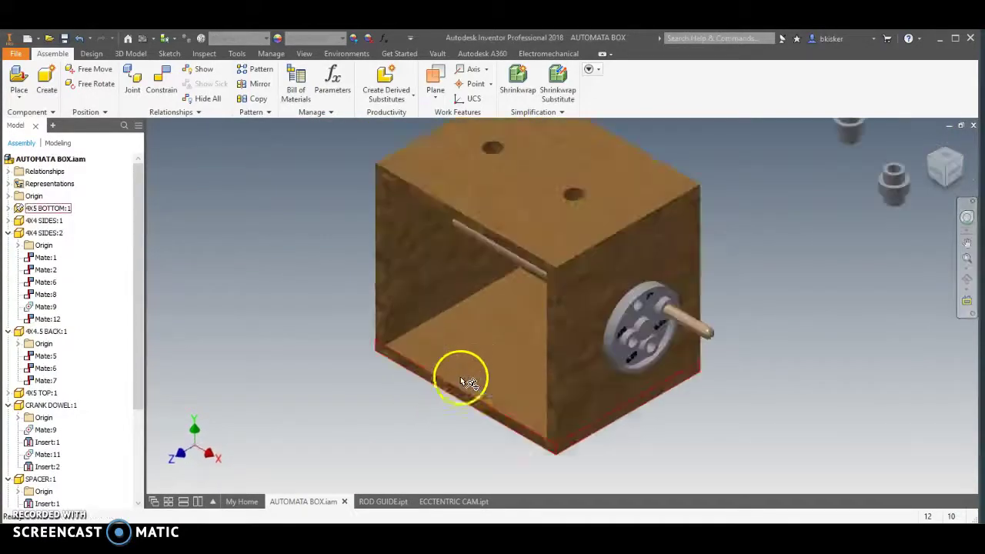
{"action": "scroll", "coordinate": [460, 378], "scroll_direction": "up", "scroll_amount": 5}
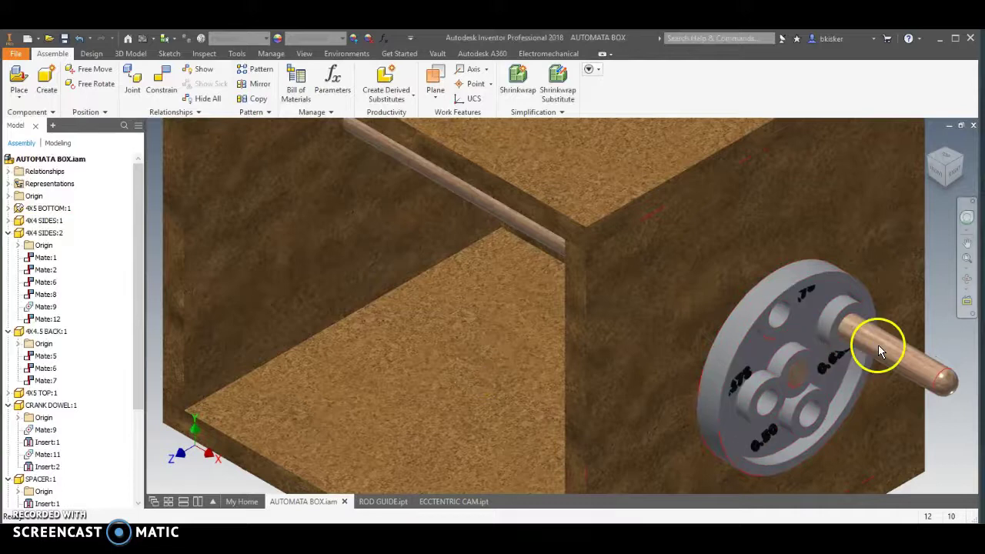
{"action": "left_click_drag", "start_coordinate": [880, 352], "coordinate": [757, 406]}
{"action": "scroll", "coordinate": [741, 389], "scroll_direction": "down", "scroll_amount": 6}
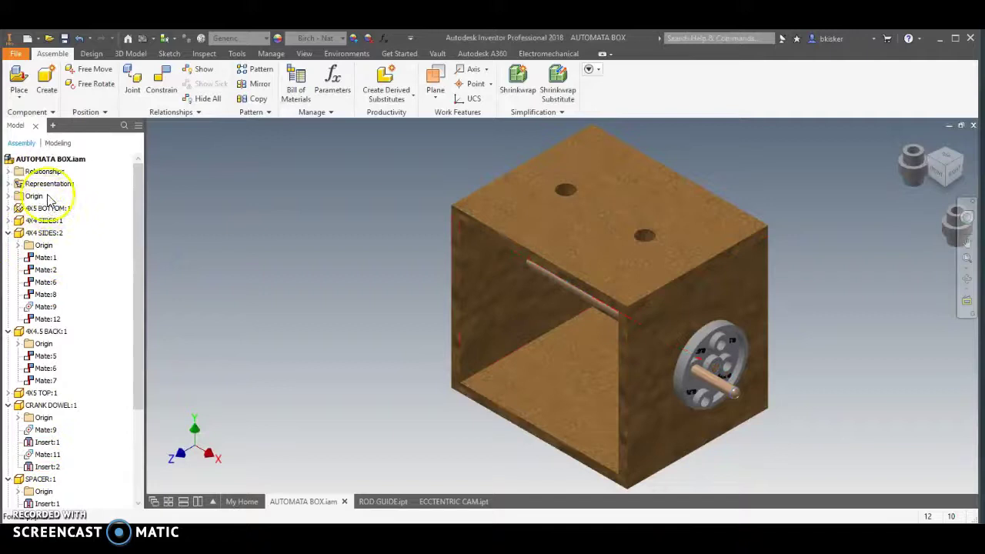
Step: Collapse the expanded 4X4 SIDES:2, 4X4.5 BACK:1, CRANK DOWEL:1, SPACER:1 and SPACER:2 entries in the model tree
{"action": "right_click", "coordinate": [47, 172]}
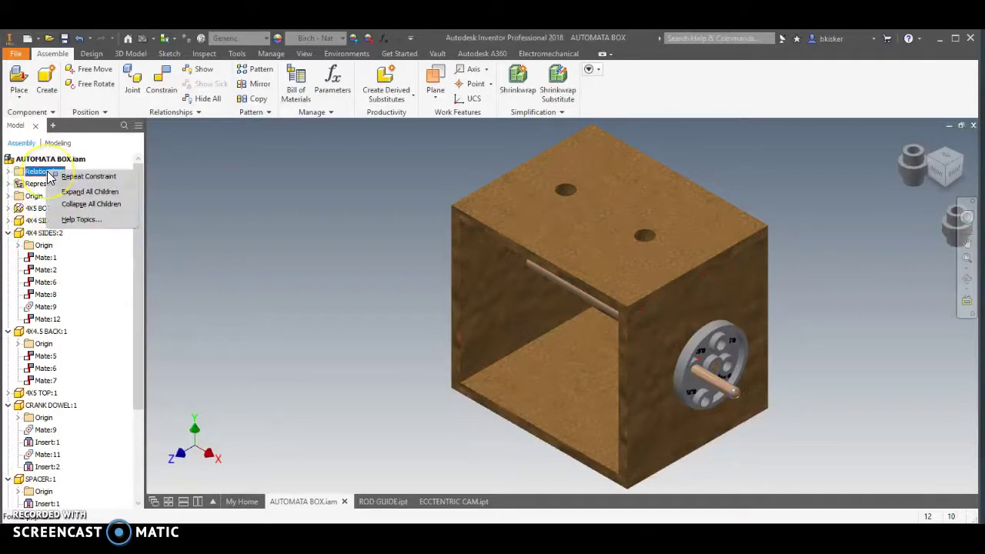
{"action": "left_click", "coordinate": [85, 203]}
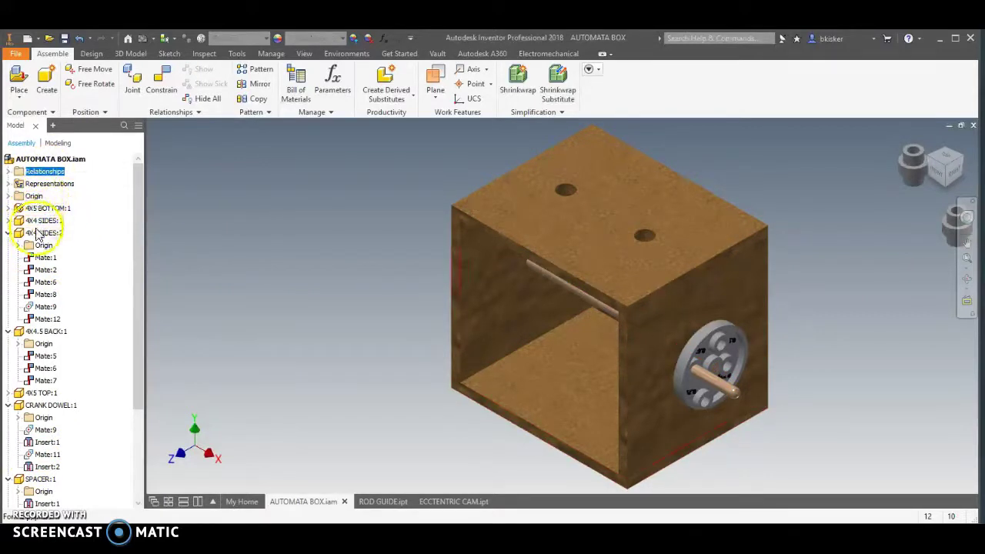
{"action": "left_click", "coordinate": [44, 232]}
{"action": "left_click", "coordinate": [8, 232]}
{"action": "left_click", "coordinate": [9, 245]}
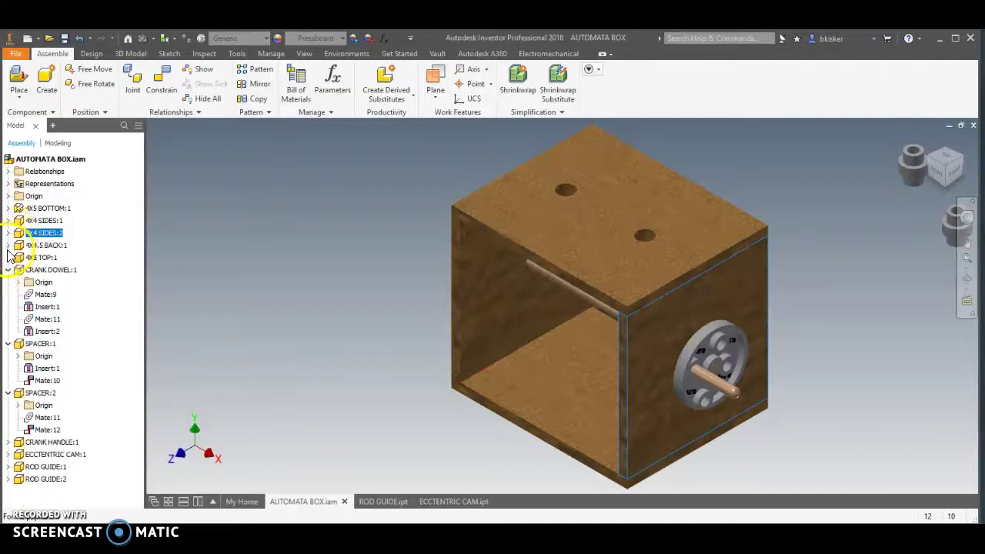
{"action": "left_click", "coordinate": [8, 269]}
{"action": "left_click", "coordinate": [8, 282]}
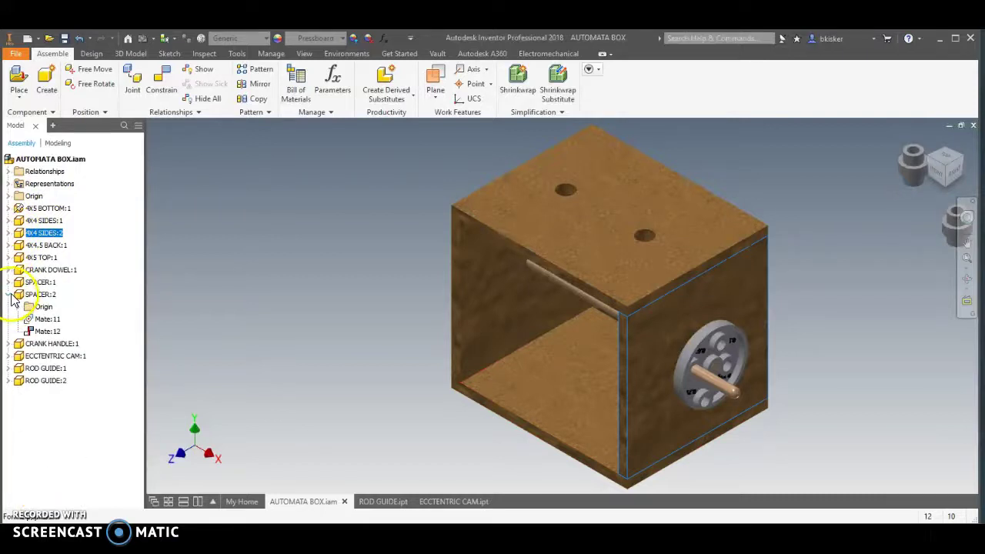
{"action": "left_click", "coordinate": [9, 293]}
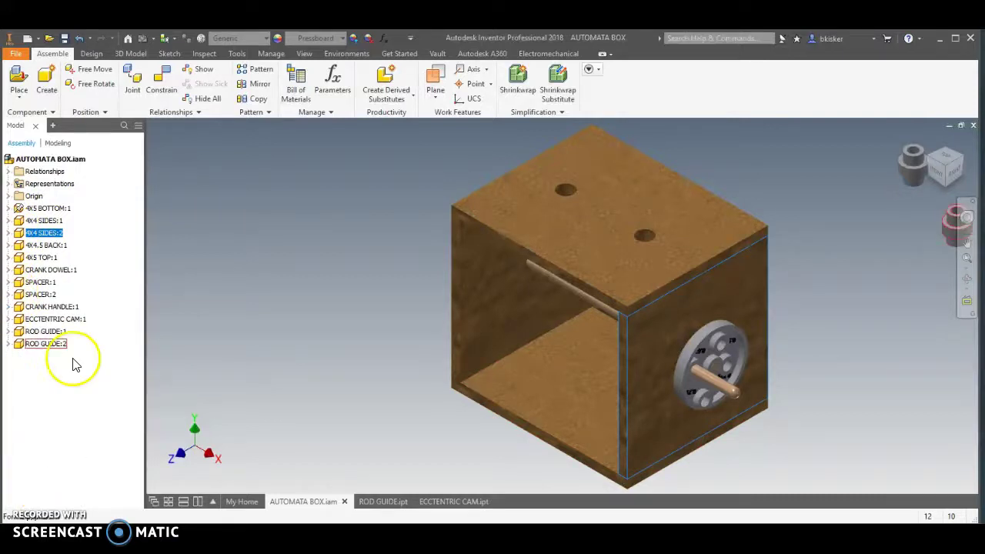
{"action": "double_click", "coordinate": [32, 198]}
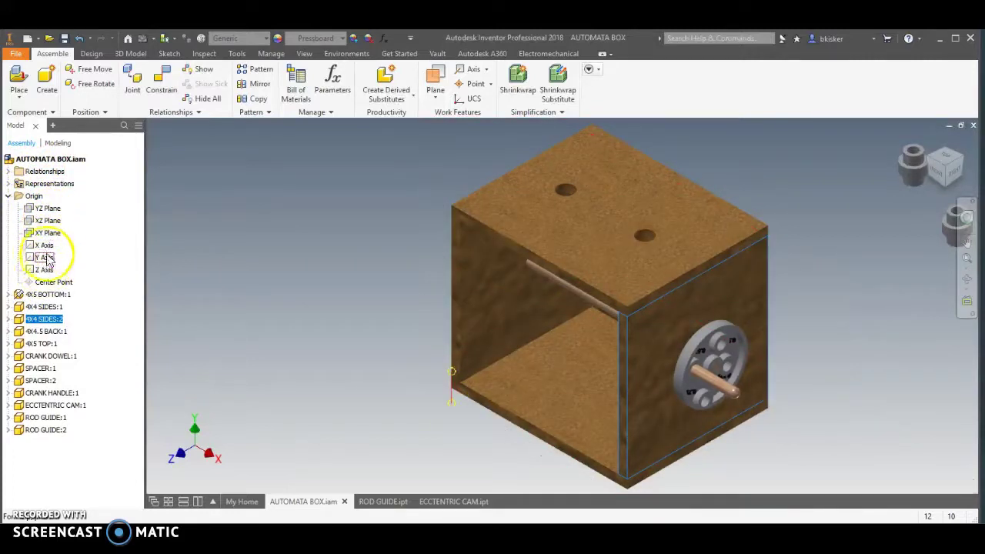
{"action": "left_click", "coordinate": [9, 197]}
{"action": "left_click", "coordinate": [68, 396]}
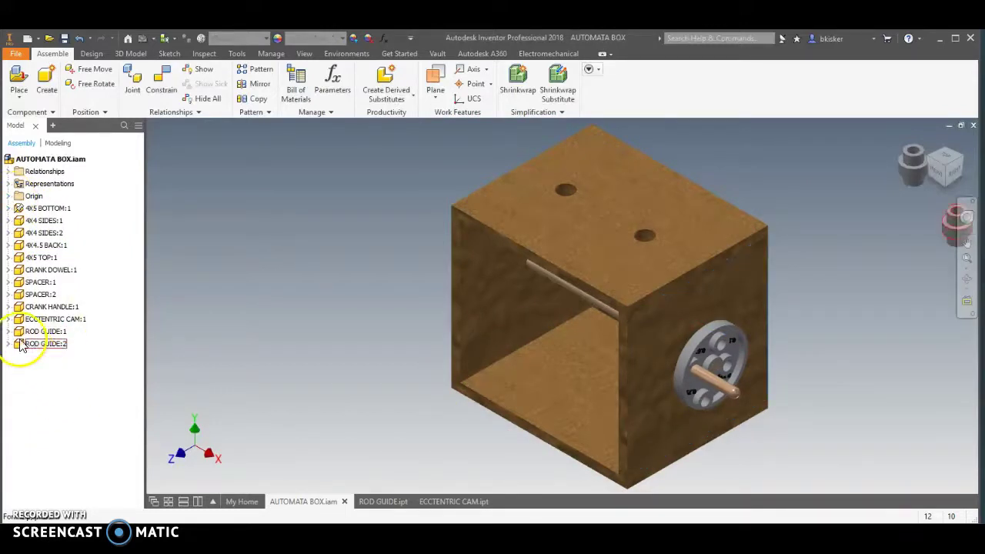
Step: Make the XY origin plane of the eccentric cam visible in the assembly
{"action": "left_click", "coordinate": [9, 319]}
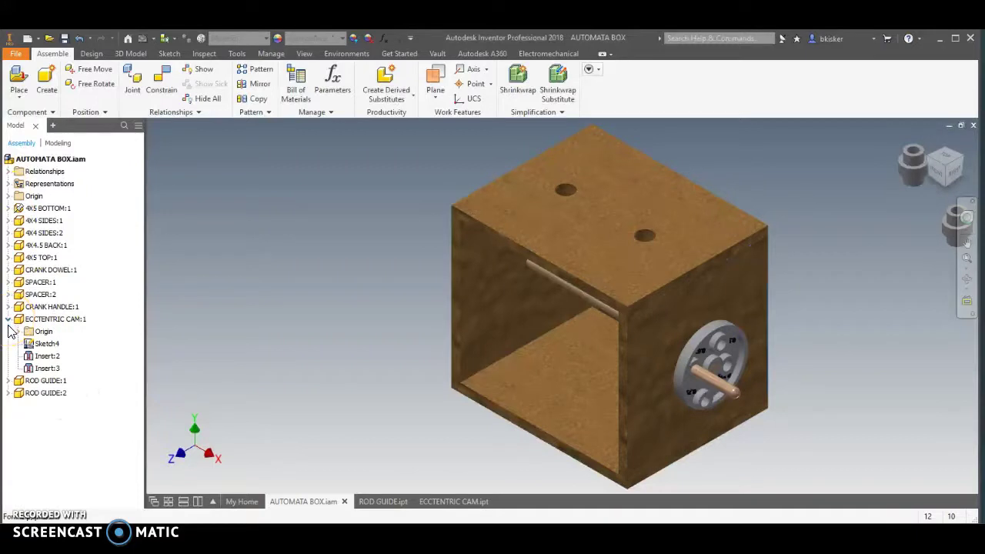
{"action": "left_click", "coordinate": [40, 332]}
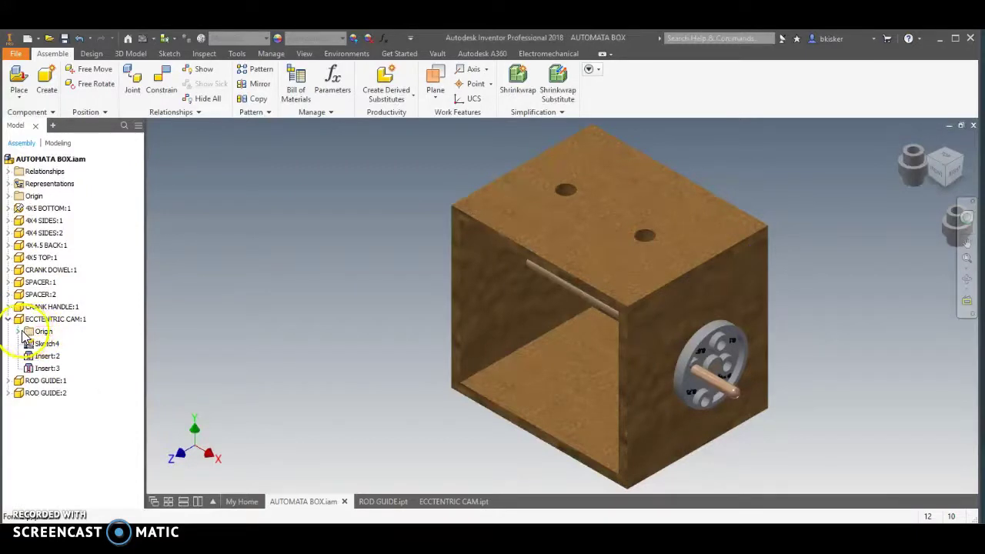
{"action": "left_click", "coordinate": [19, 332]}
{"action": "left_click", "coordinate": [59, 344]}
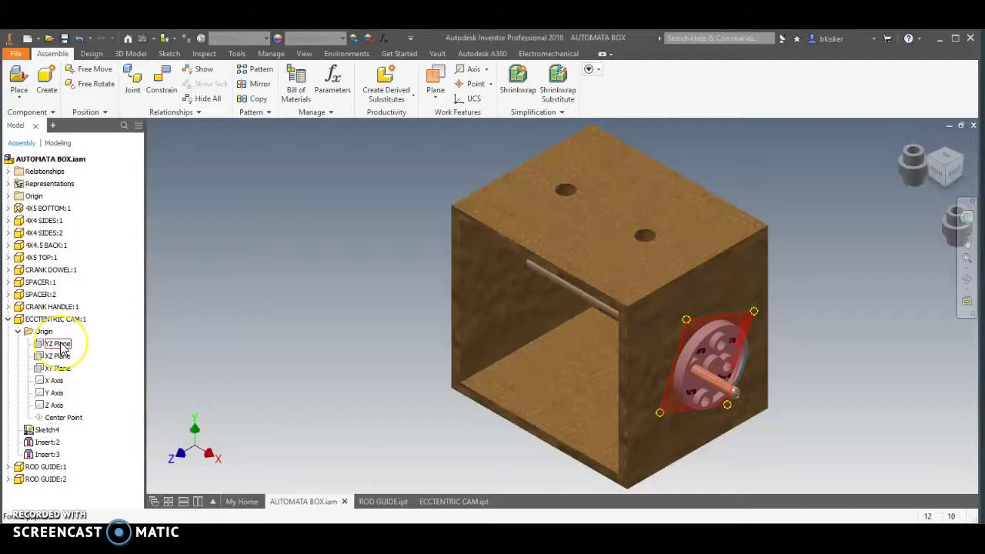
{"action": "left_click", "coordinate": [63, 354]}
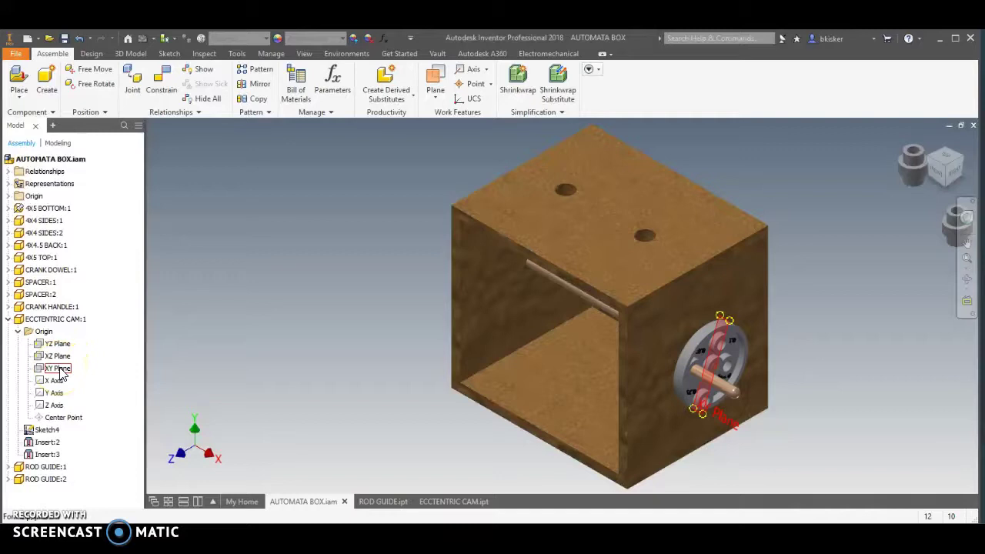
{"action": "left_click", "coordinate": [61, 371]}
{"action": "right_click", "coordinate": [62, 372]}
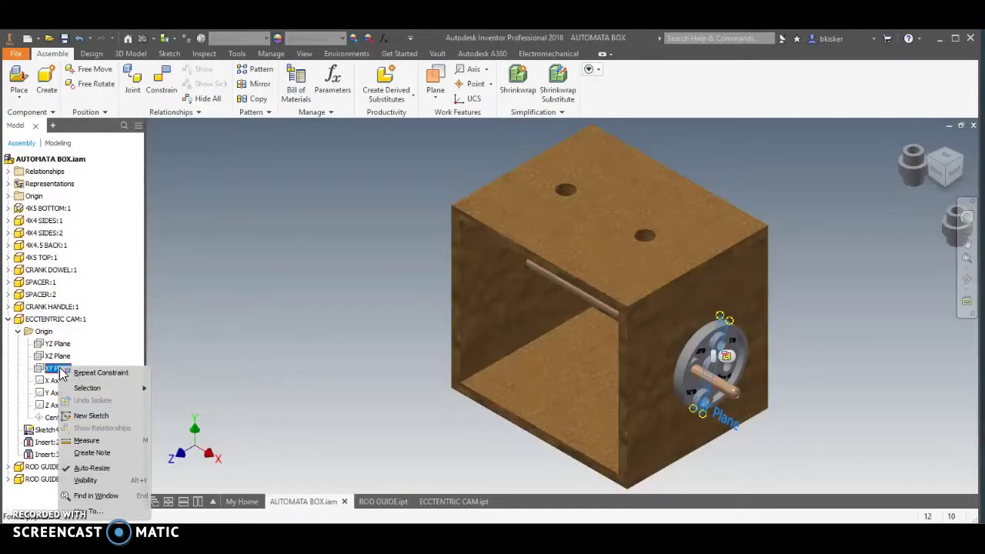
{"action": "left_click", "coordinate": [86, 480]}
{"action": "left_click", "coordinate": [231, 336]}
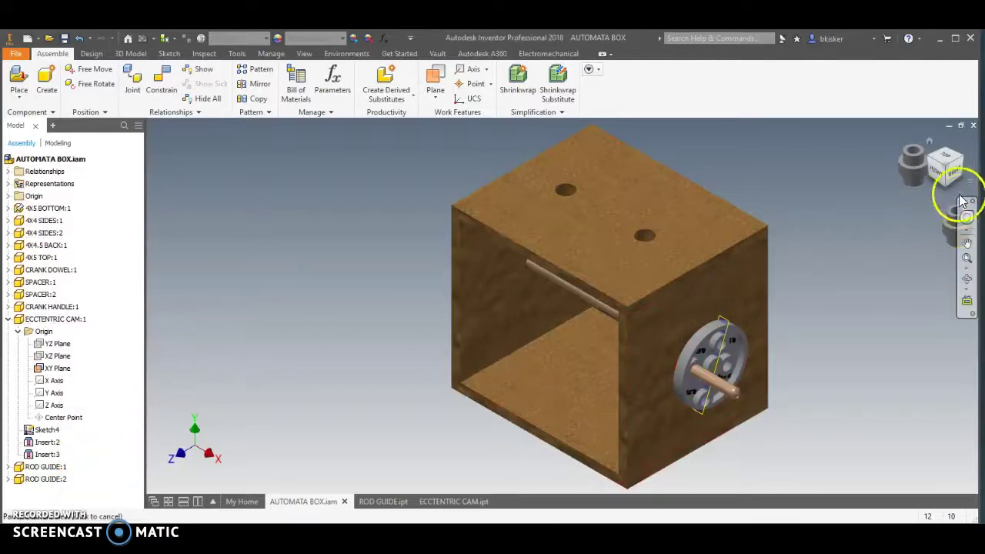
Step: Make the XZ origin plane of the crank dowel visible in the assembly
{"action": "left_click_drag", "start_coordinate": [949, 171], "coordinate": [687, 344]}
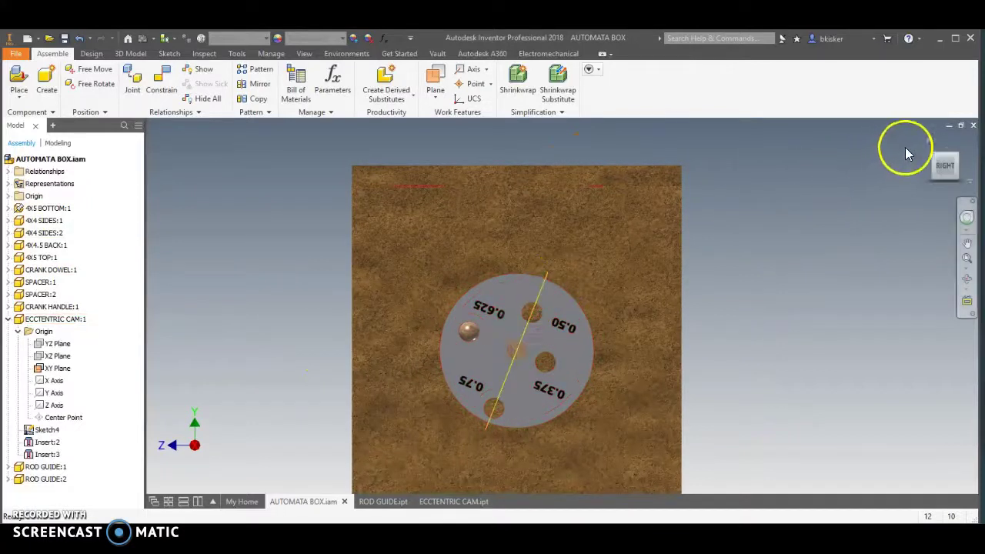
{"action": "left_click", "coordinate": [929, 140]}
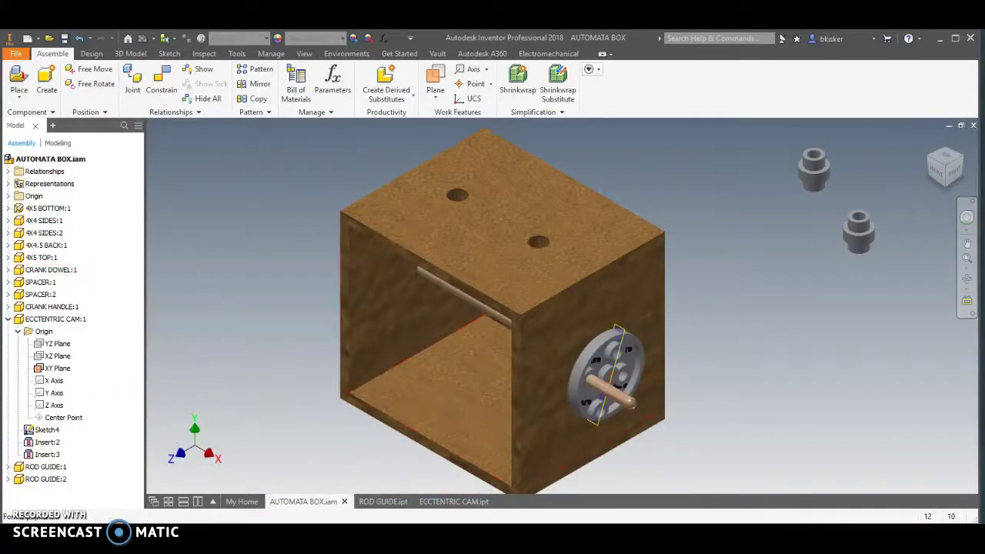
{"action": "left_click", "coordinate": [8, 269]}
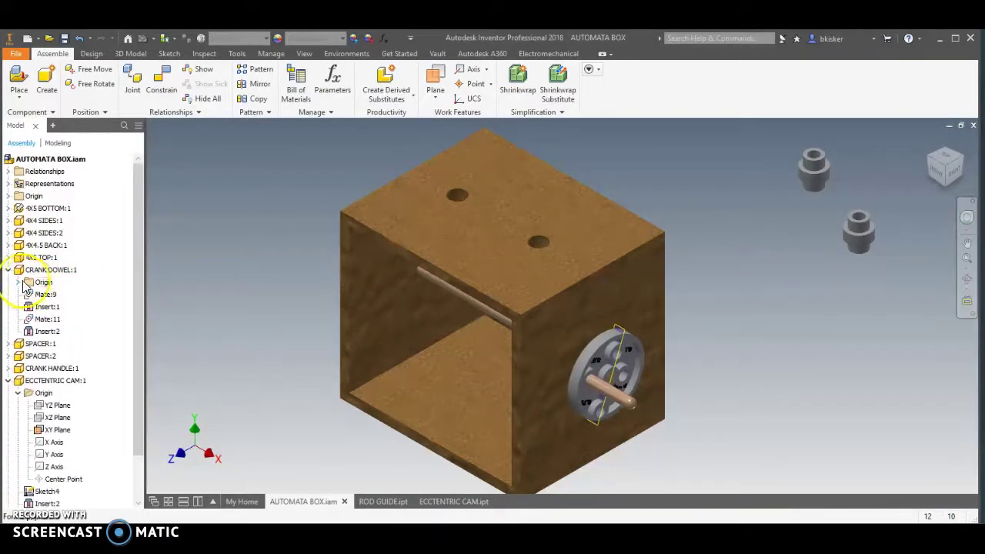
{"action": "left_click", "coordinate": [17, 282]}
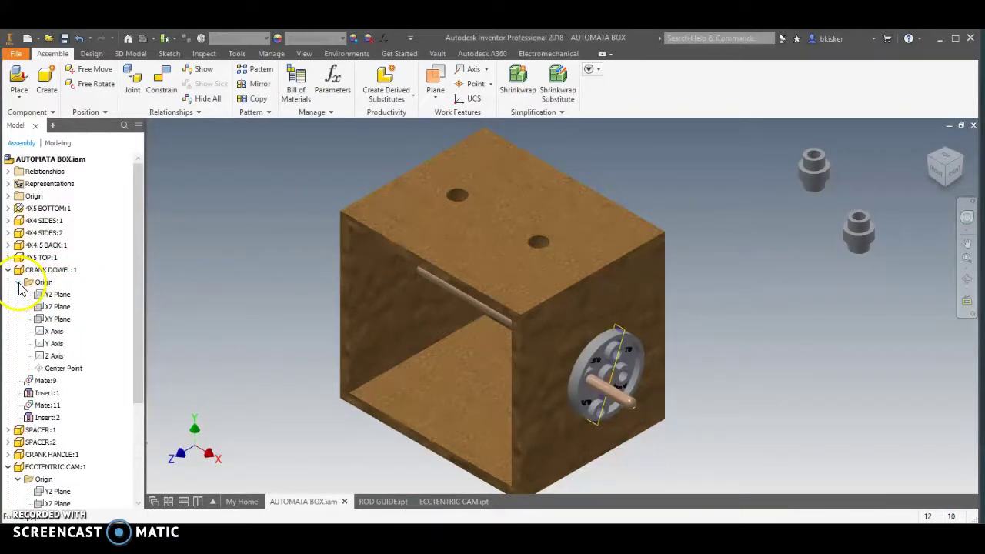
{"action": "left_click", "coordinate": [49, 322], "text": "ctrl"}
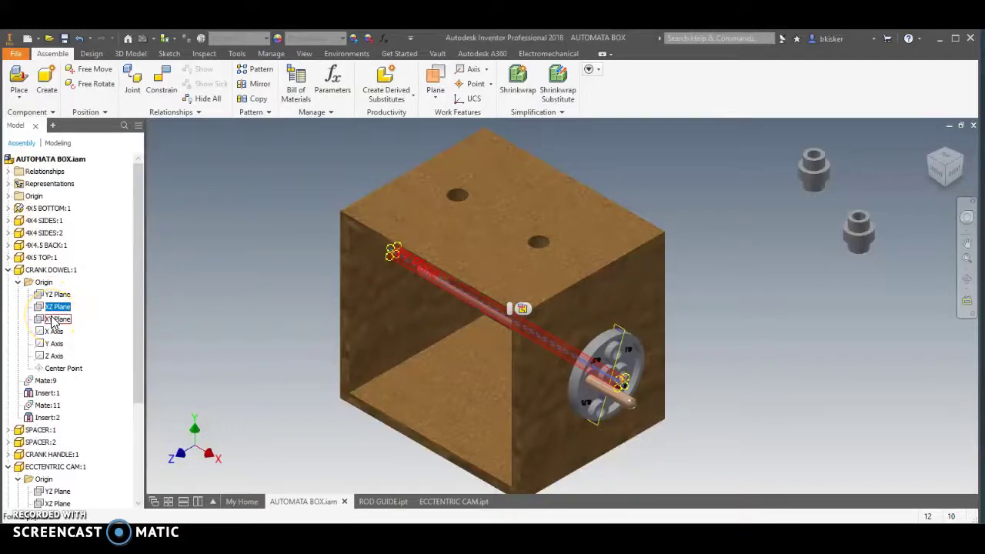
{"action": "left_click", "coordinate": [53, 308]}
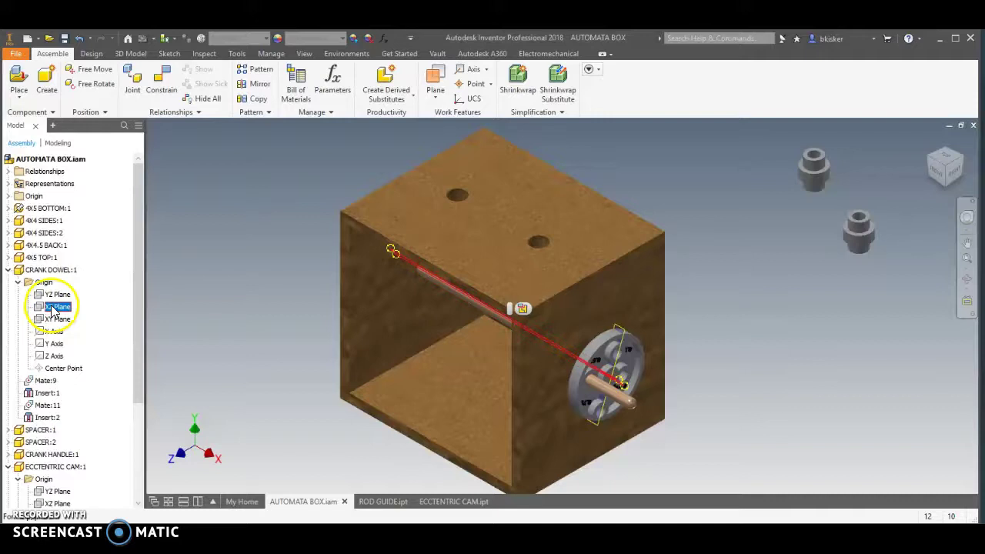
{"action": "right_click", "coordinate": [52, 309]}
{"action": "left_click", "coordinate": [75, 367]}
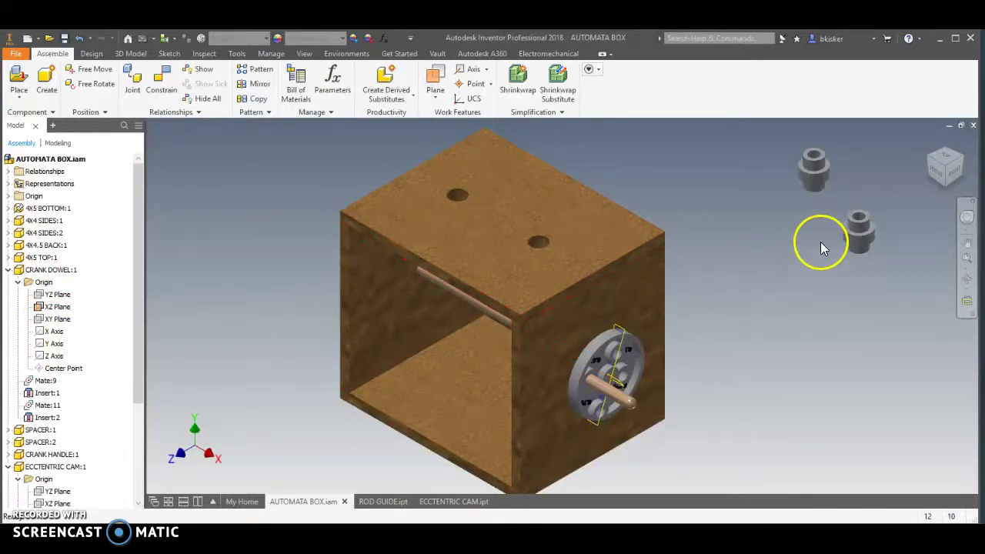
Step: Align the eccentric cam's XY plane with the crank dowel's XZ plane using a Directed Angle constraint of 0.00 deg
{"action": "left_click", "coordinate": [936, 172]}
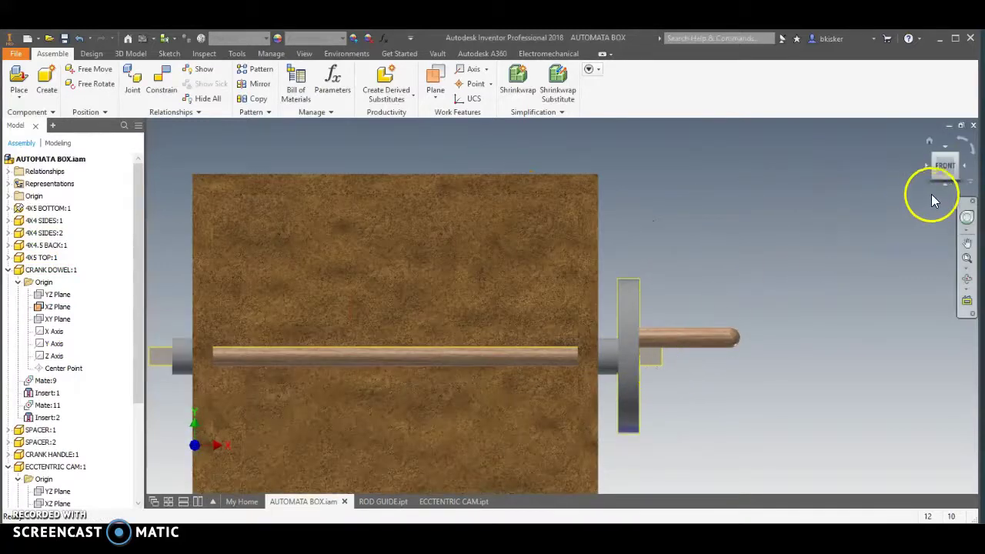
{"action": "left_click", "coordinate": [959, 172]}
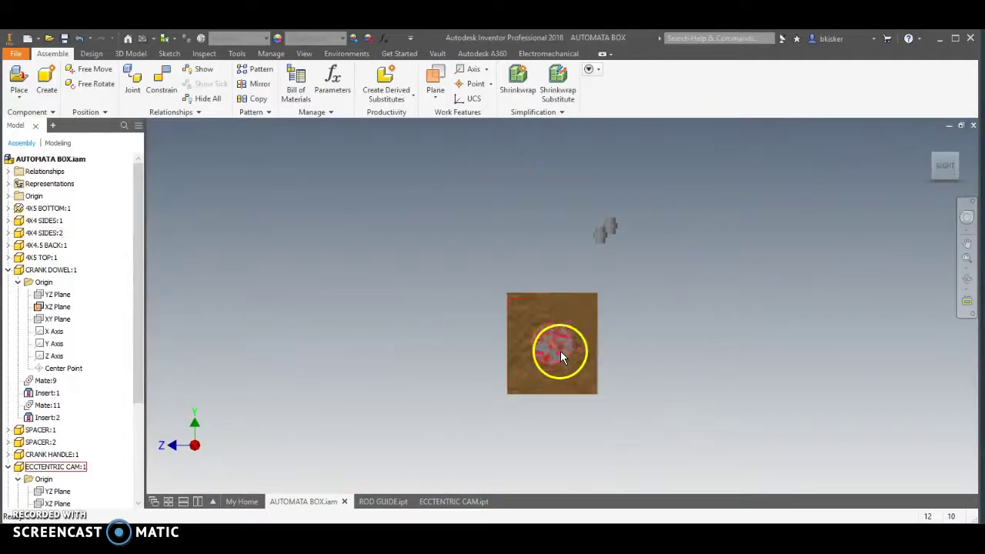
{"action": "scroll", "coordinate": [550, 330], "scroll_direction": "up", "scroll_amount": 5}
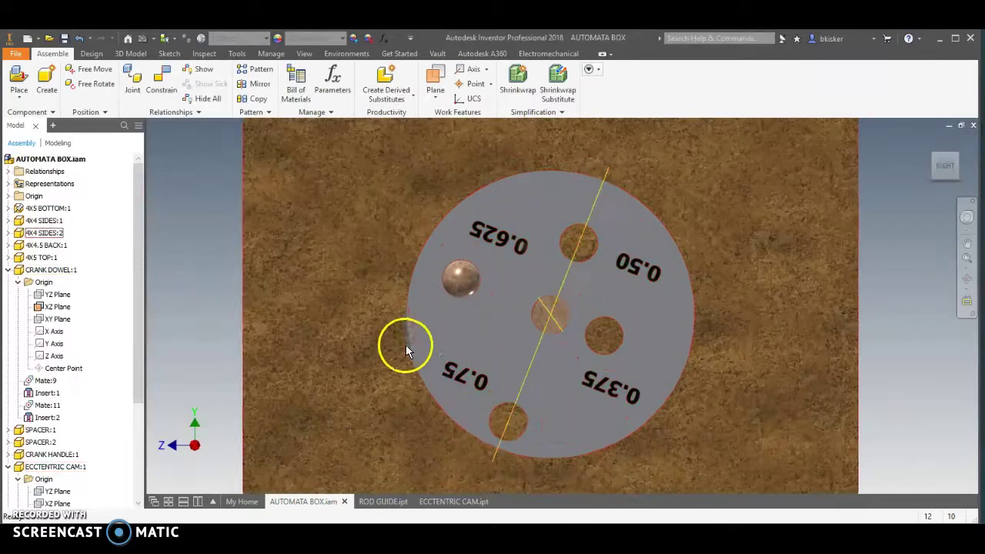
{"action": "scroll", "coordinate": [300, 277], "scroll_direction": "down", "scroll_amount": 3}
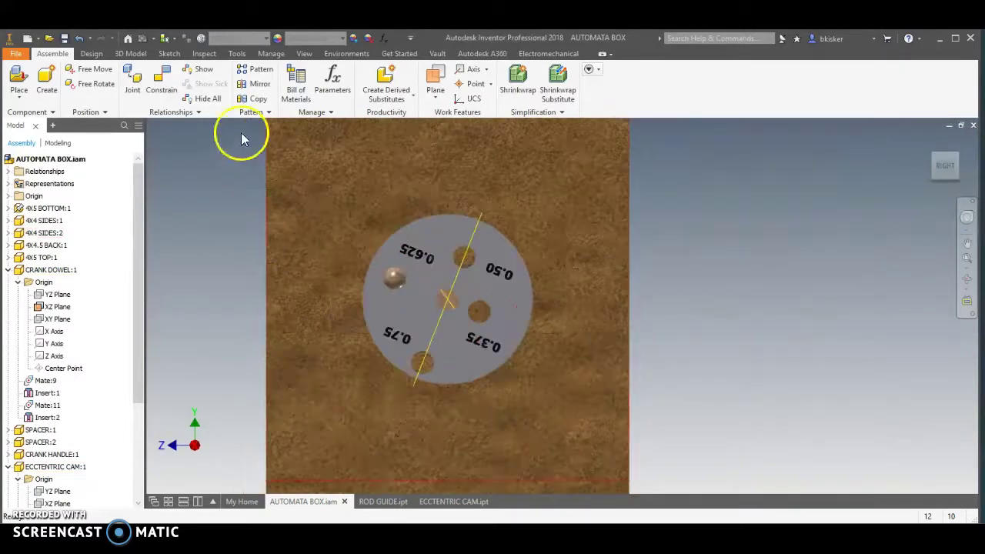
{"action": "left_click", "coordinate": [165, 94]}
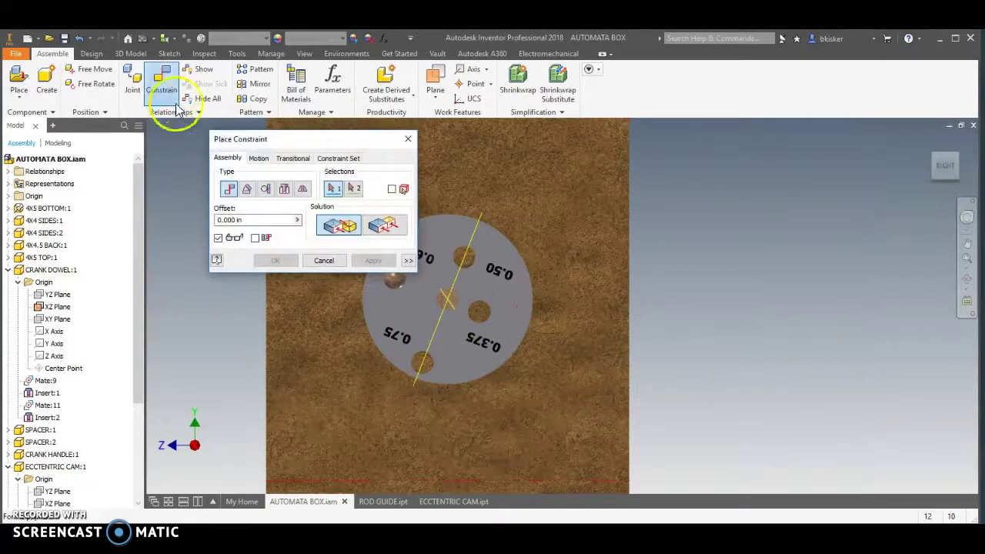
{"action": "left_click", "coordinate": [247, 189]}
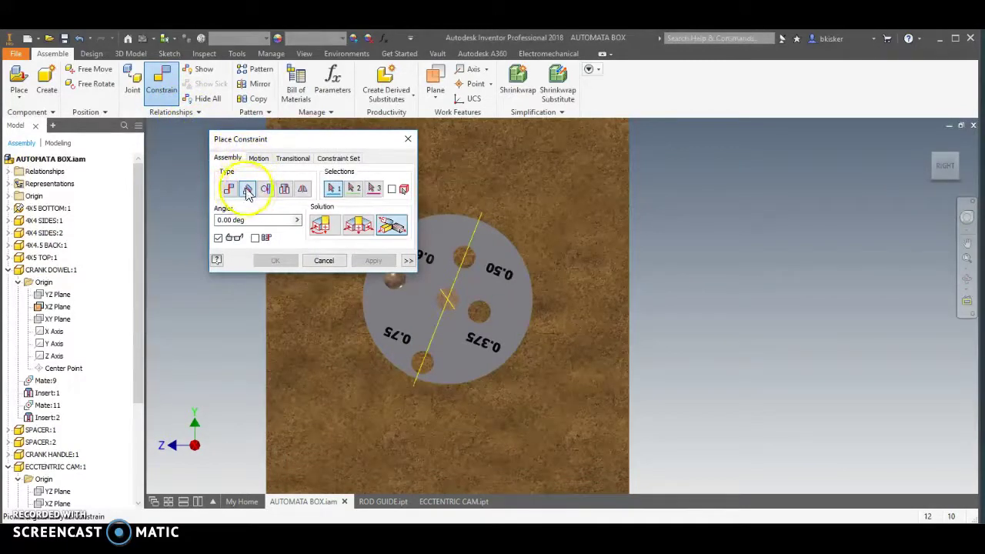
{"action": "left_click", "coordinate": [323, 227]}
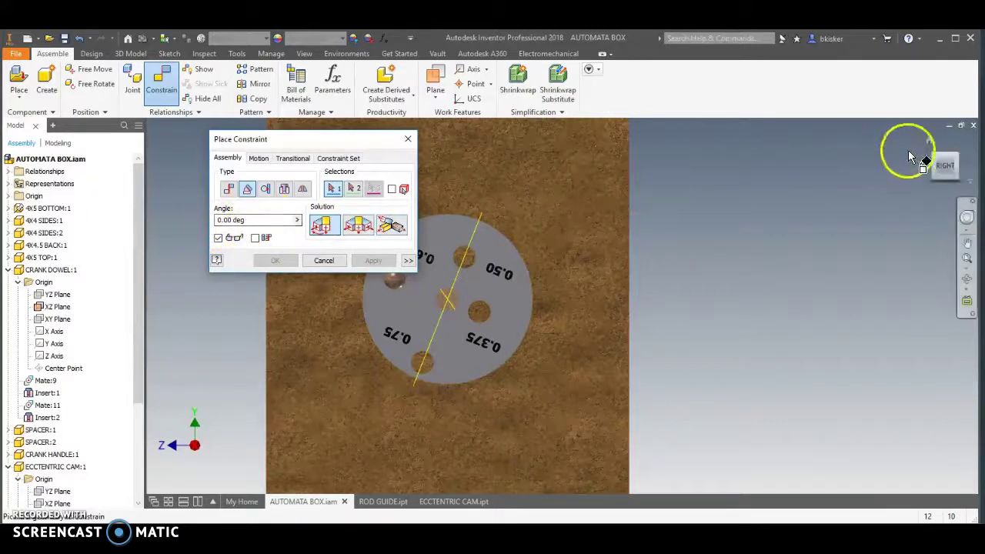
{"action": "left_click", "coordinate": [928, 143]}
{"action": "scroll", "coordinate": [560, 352], "scroll_direction": "down", "scroll_amount": 5}
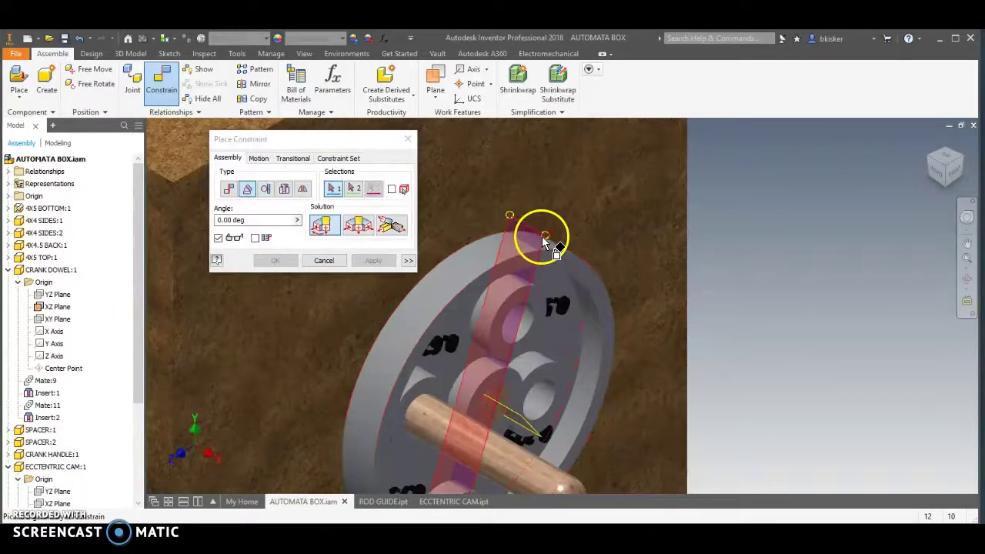
{"action": "left_click", "coordinate": [560, 256]}
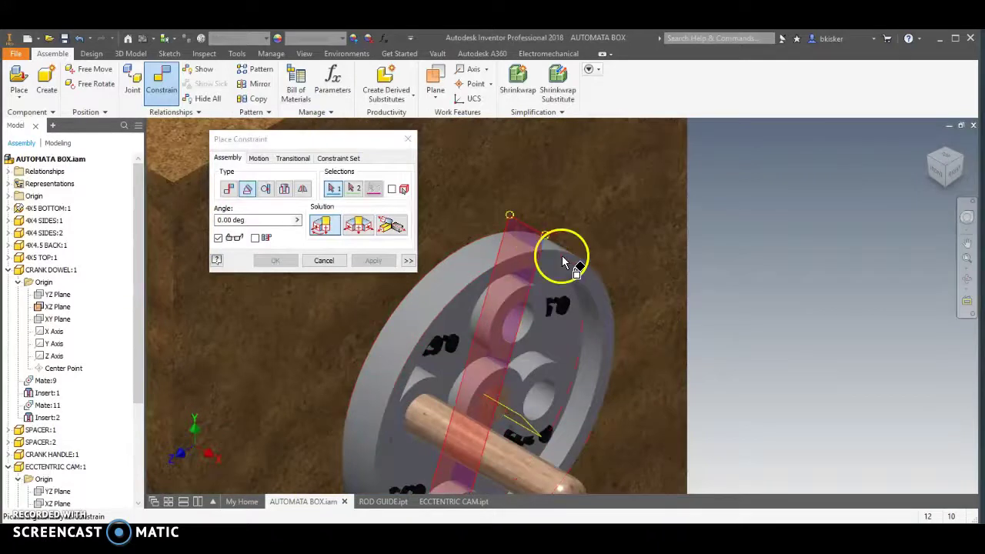
{"action": "left_click", "coordinate": [521, 419]}
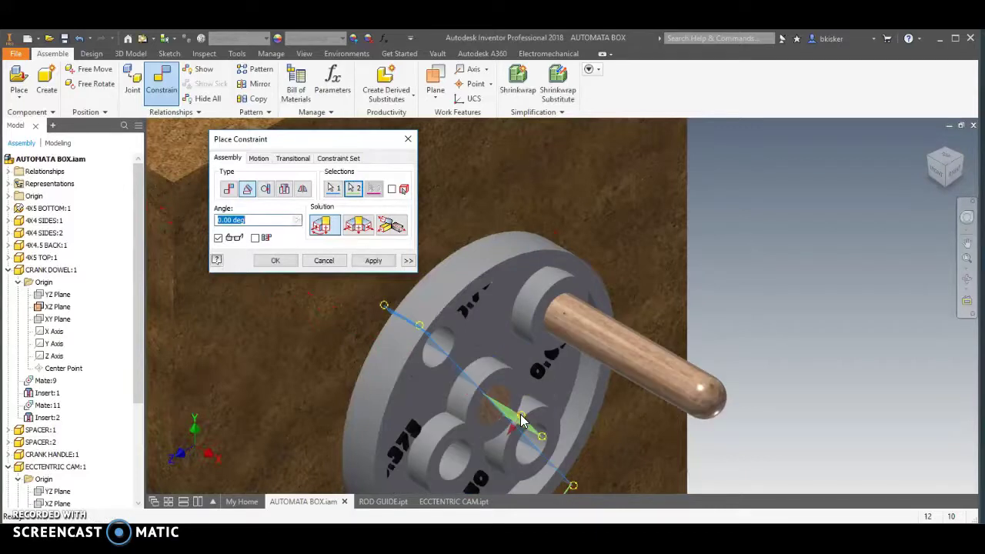
{"action": "left_click", "coordinate": [275, 260]}
Step: Check the aligned planes from the right side and turn the crank handle to test the linked motion of cam and dowel
{"action": "left_click", "coordinate": [958, 175]}
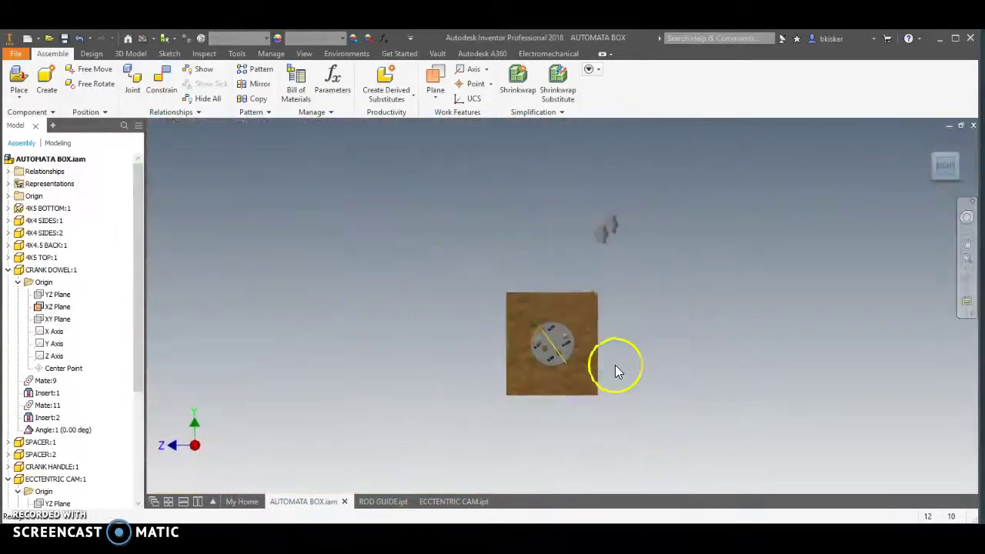
{"action": "scroll", "coordinate": [585, 363], "scroll_direction": "up", "scroll_amount": 5}
{"action": "scroll", "coordinate": [742, 249], "scroll_direction": "down", "scroll_amount": 4}
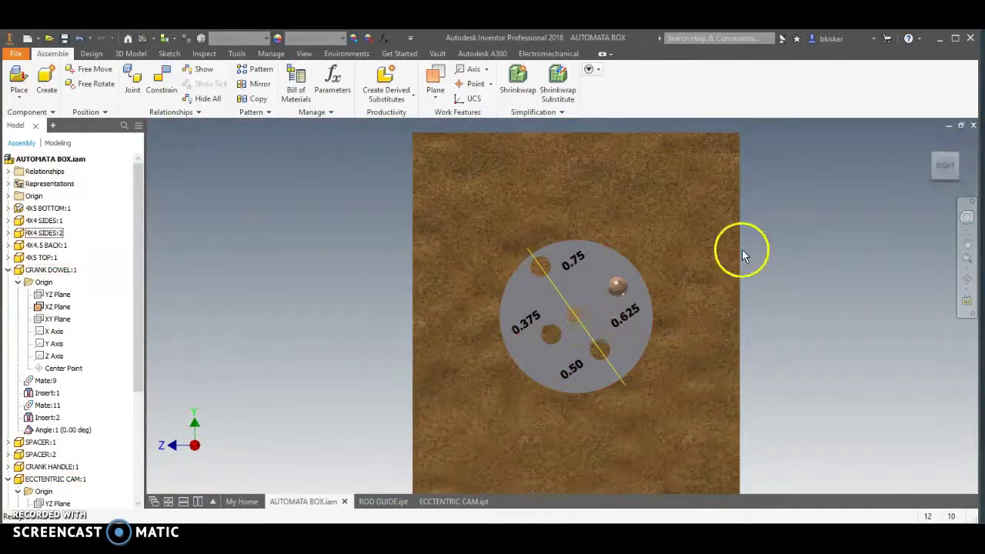
{"action": "left_click", "coordinate": [928, 140]}
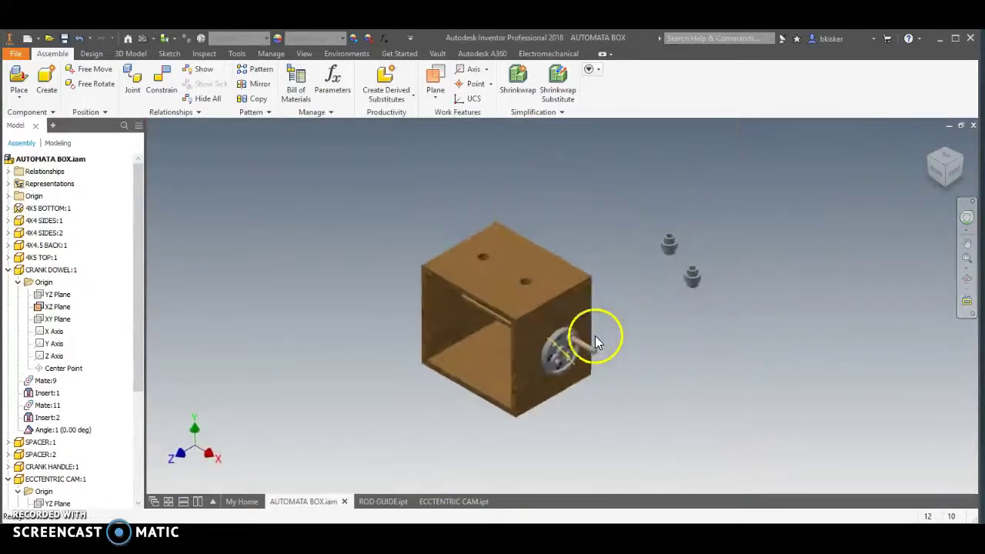
{"action": "scroll", "coordinate": [594, 339], "scroll_direction": "up", "scroll_amount": 4}
{"action": "left_click_drag", "start_coordinate": [555, 360], "coordinate": [536, 380]}
{"action": "scroll", "coordinate": [503, 391], "scroll_direction": "down", "scroll_amount": 5}
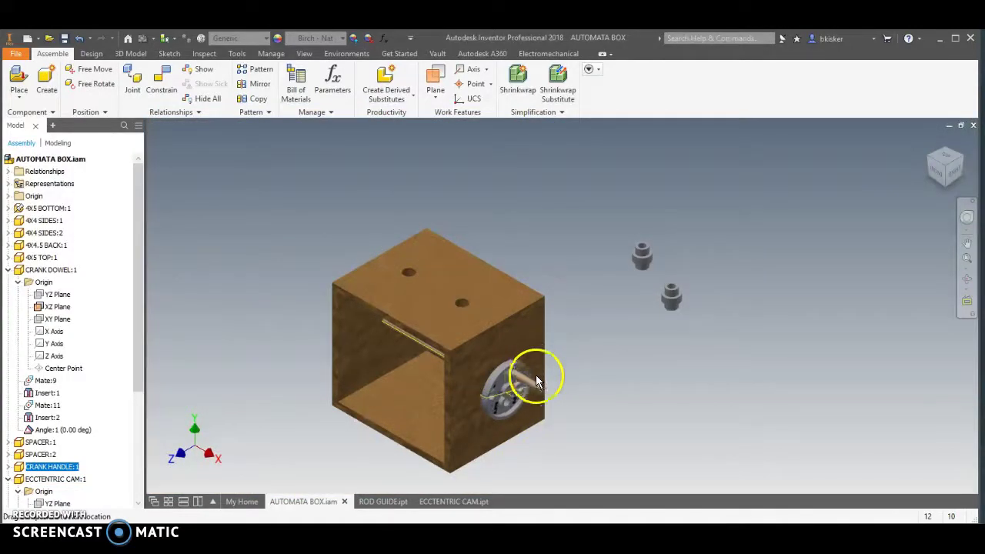